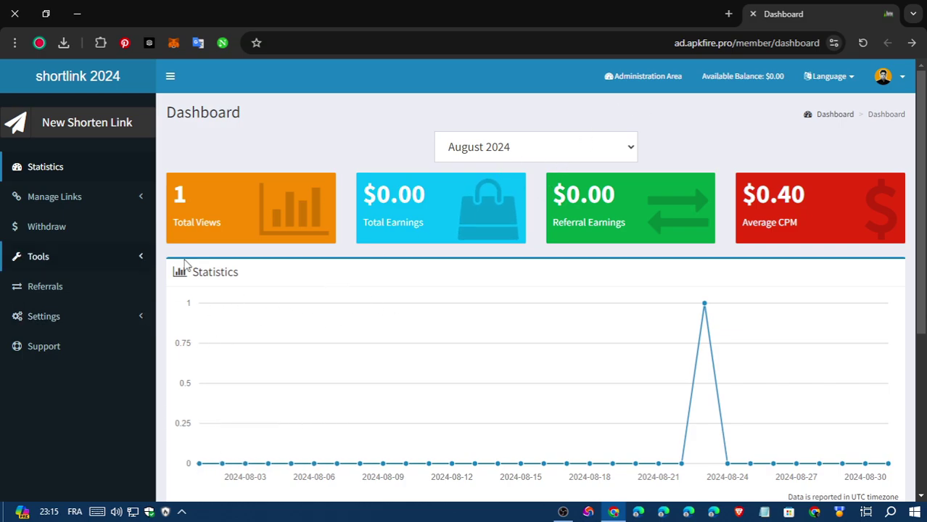
Open the Withdraw settings page in the site's administration area
left_click(649, 76)
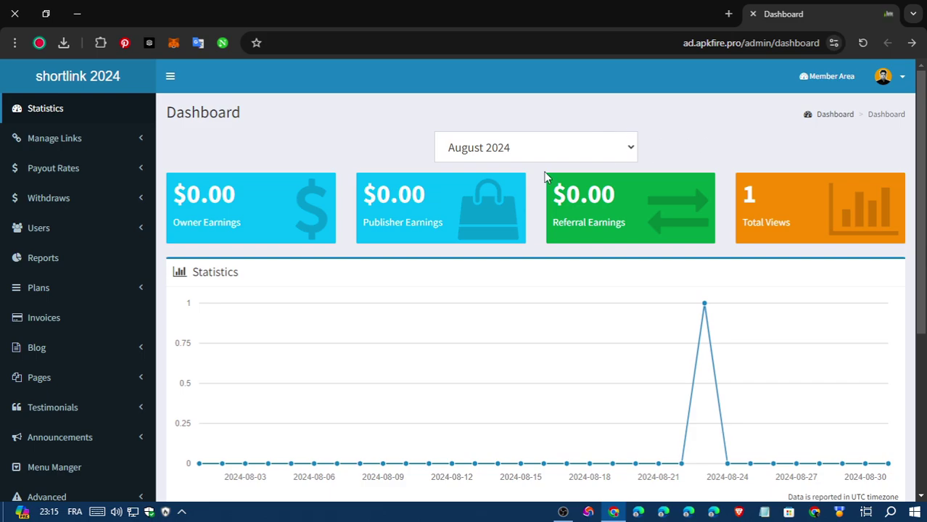
scroll(530, 221, "down", 2)
scroll(223, 324, "down", 1)
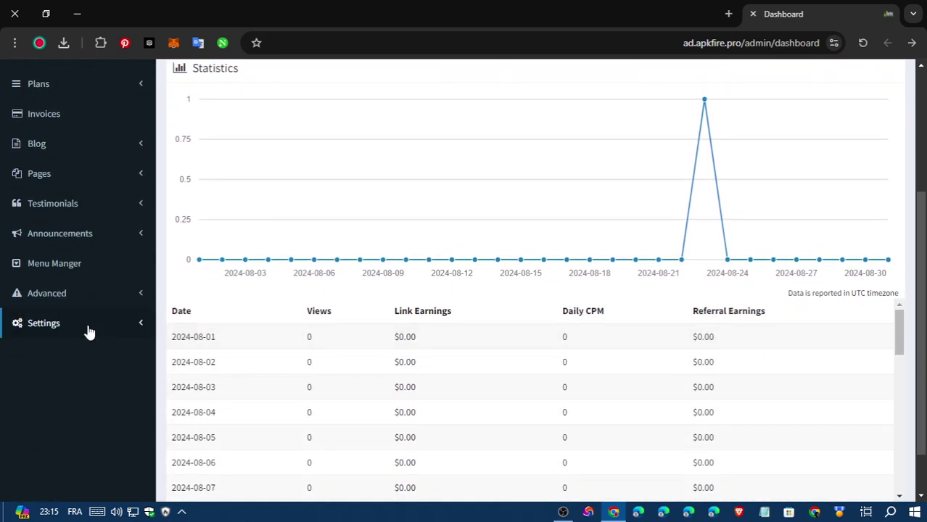
left_click(80, 330)
scroll(88, 319, "down", 1)
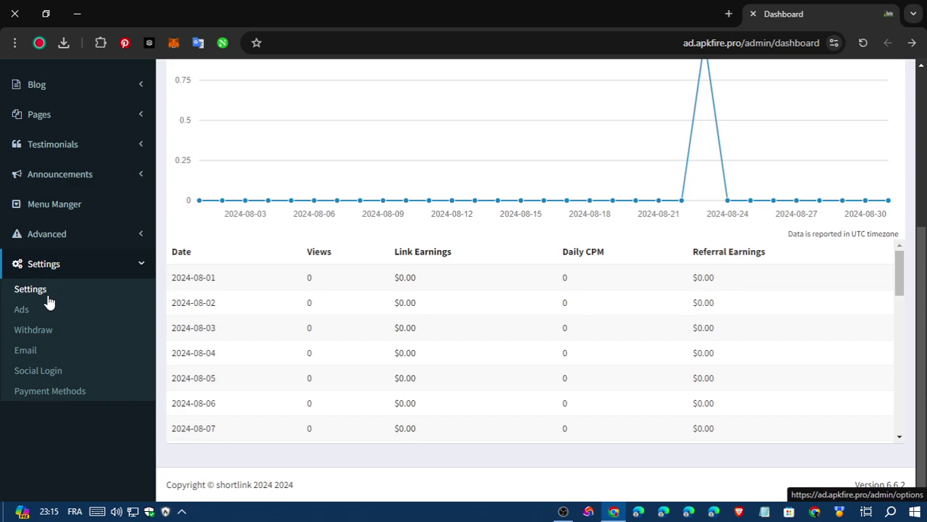
left_click(41, 341)
scroll(327, 217, "down", 3)
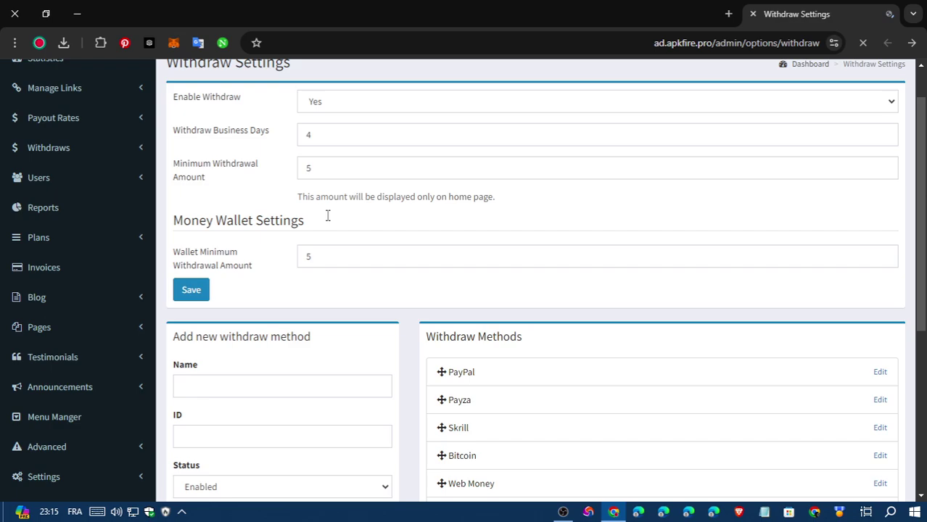
scroll(354, 275, "up", 3)
scroll(196, 290, "down", 1)
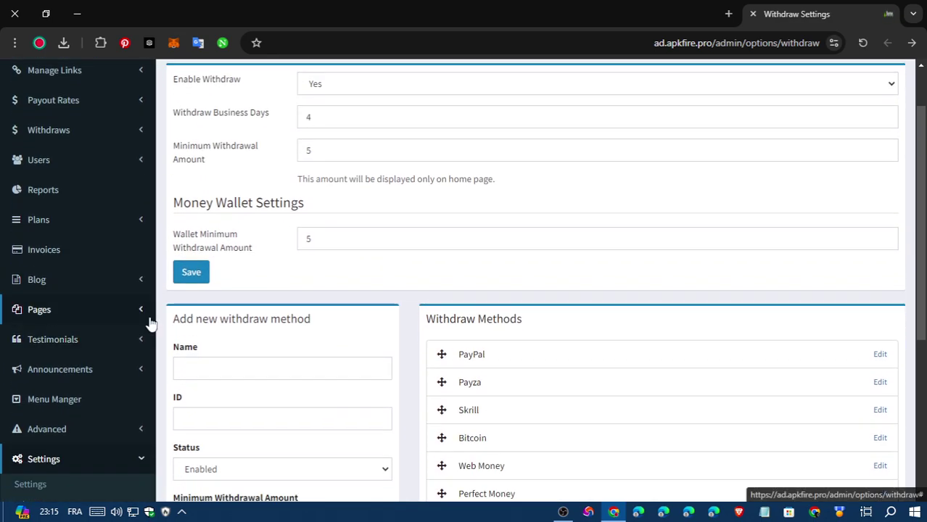
scroll(156, 290, "up", 1)
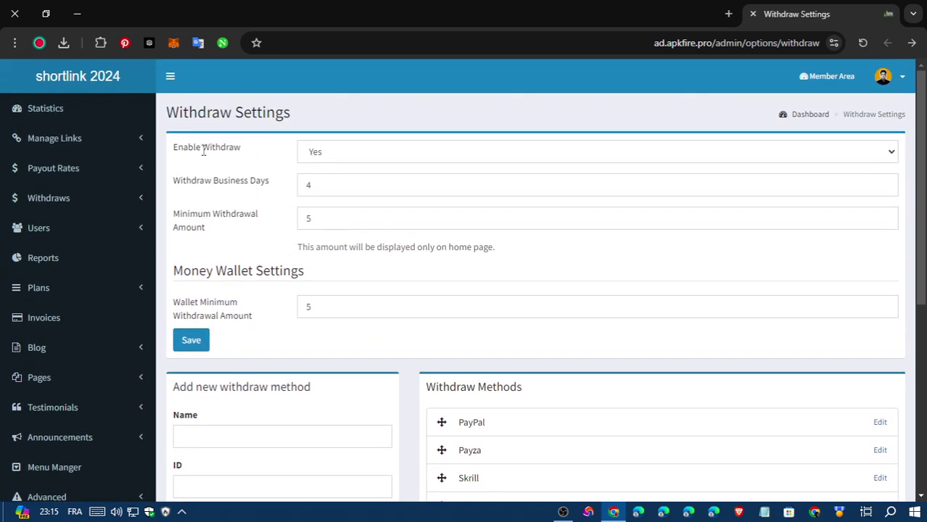
Check the options available for Enable Withdraw, keeping Yes selected
left_click(346, 162)
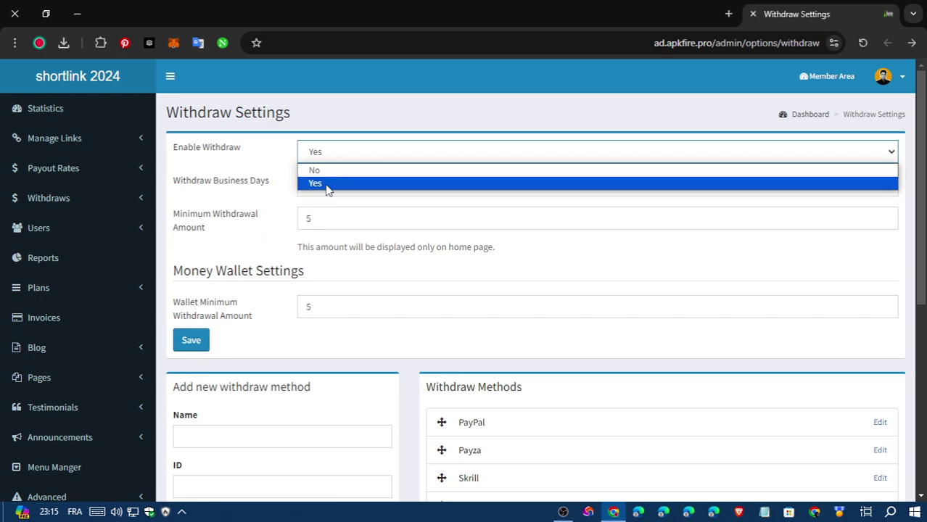
left_click(271, 164)
left_click(272, 164)
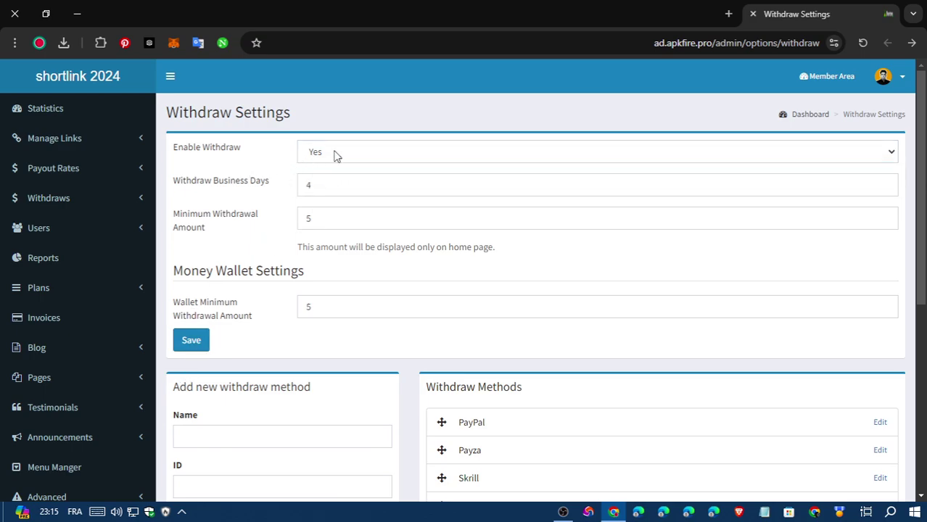
left_click(334, 153)
left_click(260, 166)
Examine the Withdraw Business Days and general Minimum Withdrawal Amount settings
left_click_drag(172, 184, 270, 191)
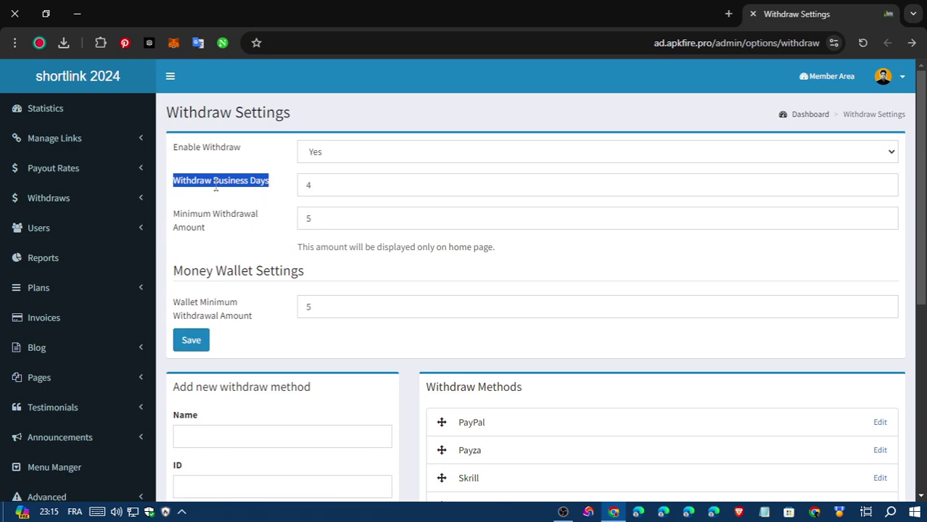
left_click(275, 203)
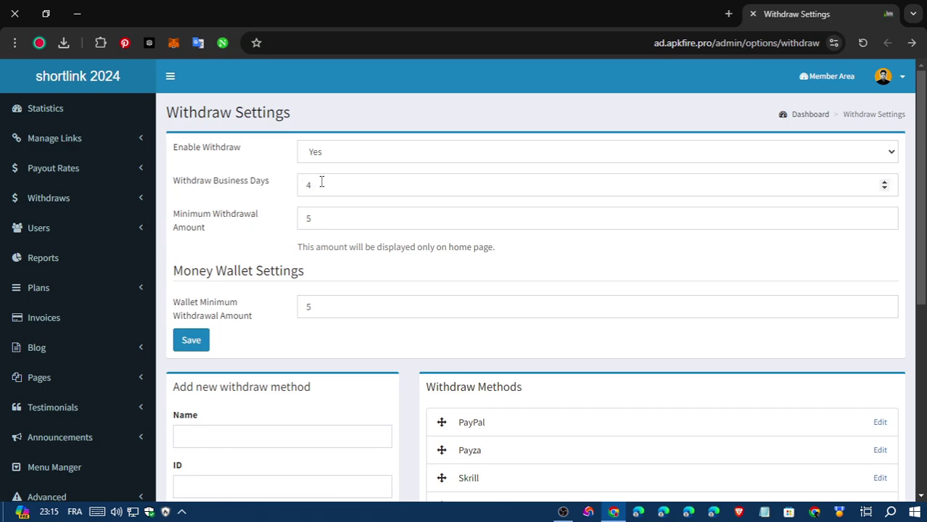
left_click(308, 184)
left_click(257, 196)
double_click(314, 188)
left_click(248, 190)
left_click_drag(173, 213, 226, 236)
left_click(226, 215)
Review the Money Wallet settings, the form for adding a withdraw method, and the list of existing withdraw methods
scroll(292, 229, "down", 1)
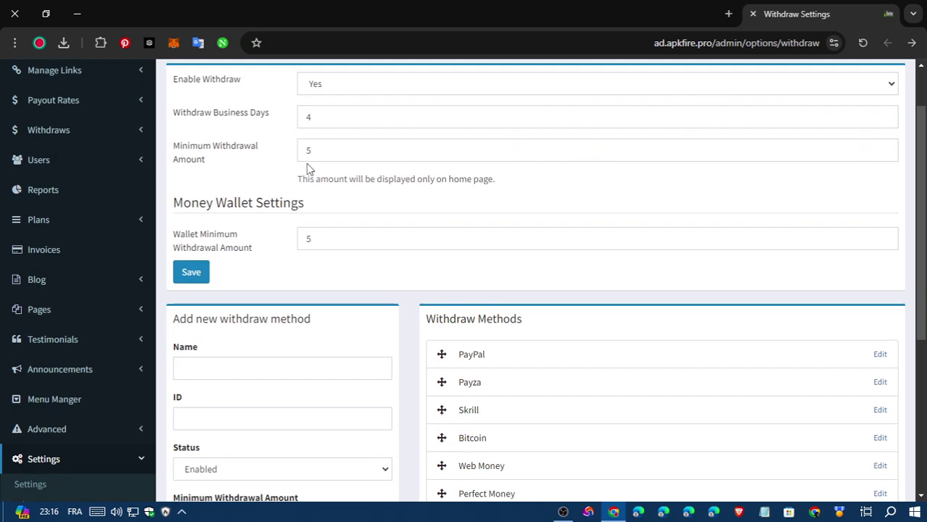
scroll(250, 224, "down", 2)
scroll(219, 200, "up", 1)
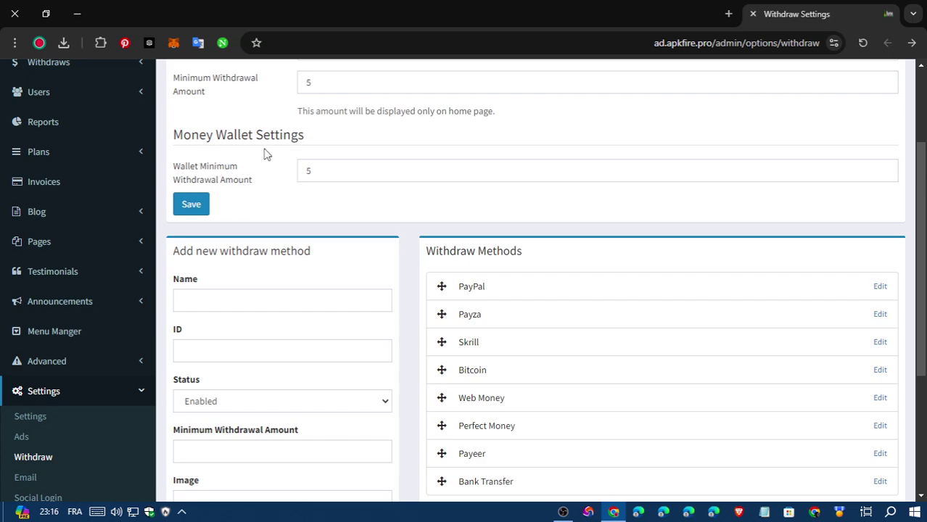
scroll(326, 164, "down", 1)
scroll(290, 156, "up", 1)
scroll(298, 167, "down", 2)
scroll(334, 189, "down", 1)
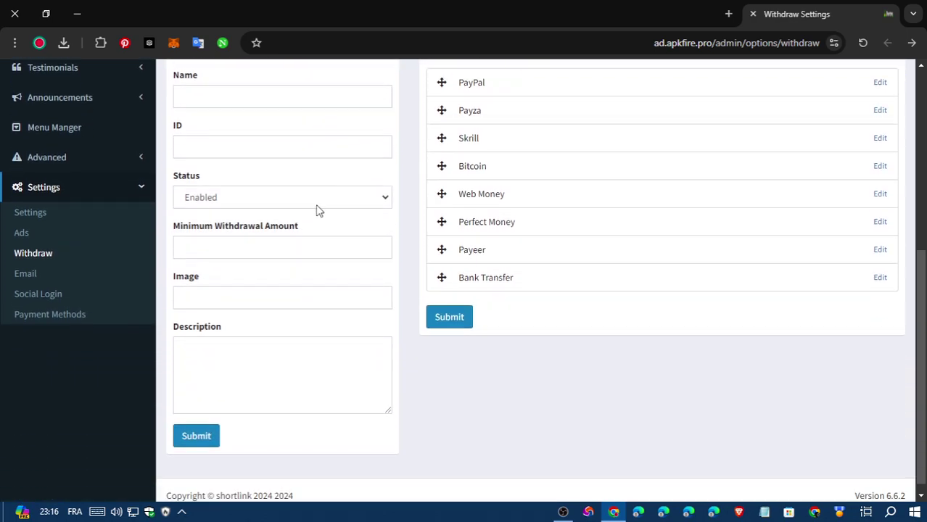
scroll(345, 238, "up", 2)
scroll(465, 182, "down", 1)
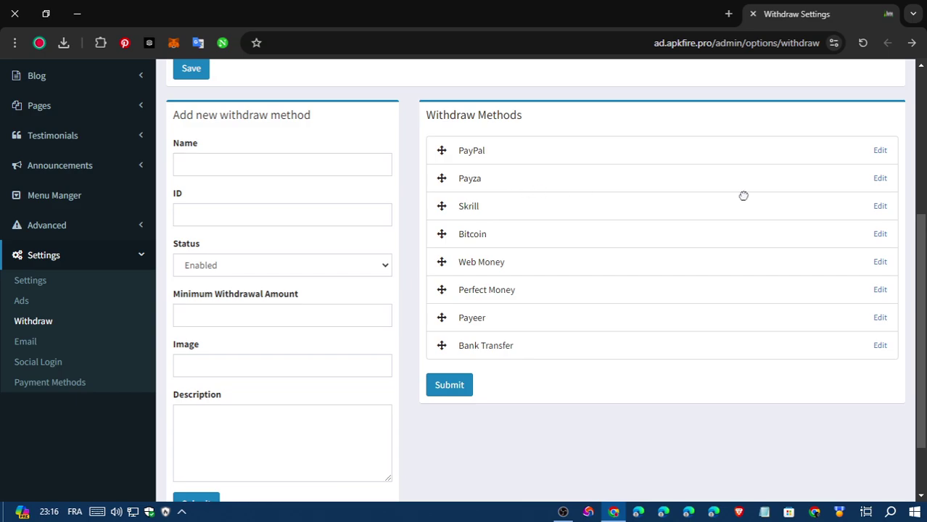
Expand the PayPal withdraw method, review its fields including the image path and description, and collapse it
left_click(880, 152)
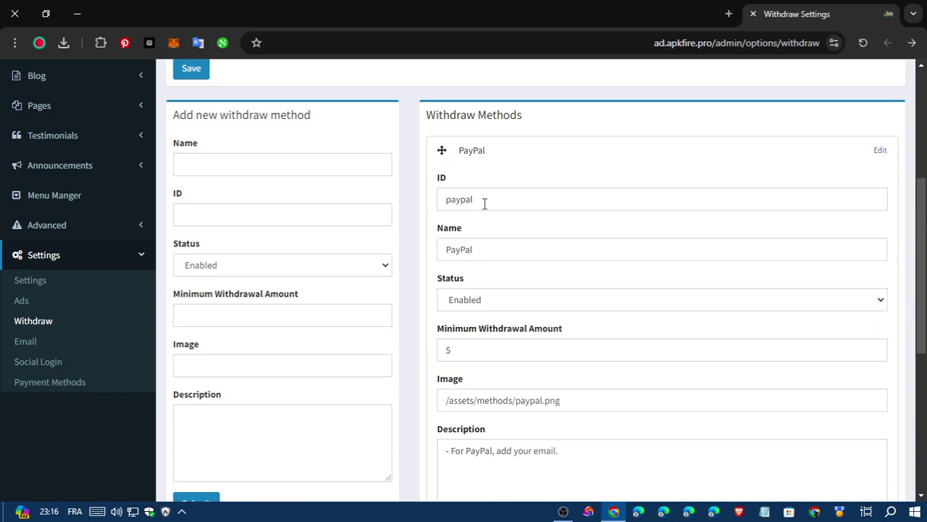
scroll(486, 192, "down", 1)
scroll(486, 191, "down", 1)
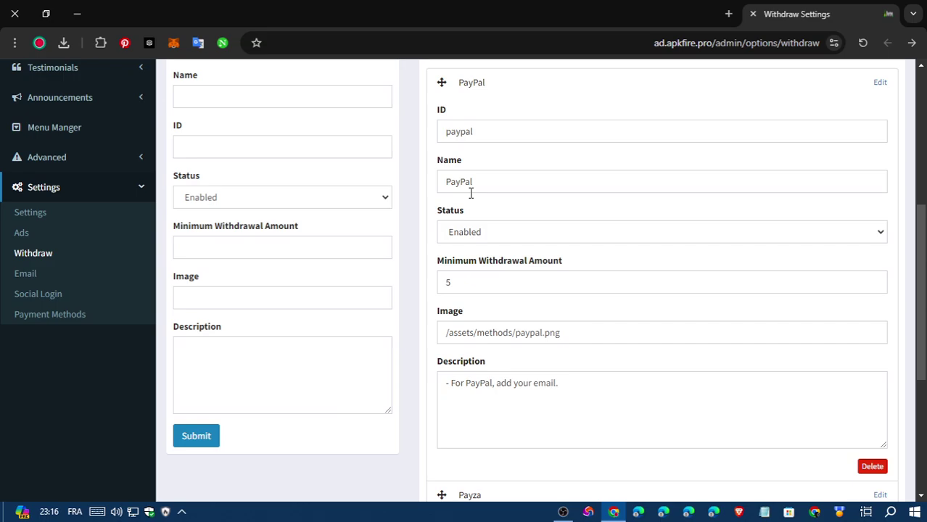
scroll(508, 272, "down", 2)
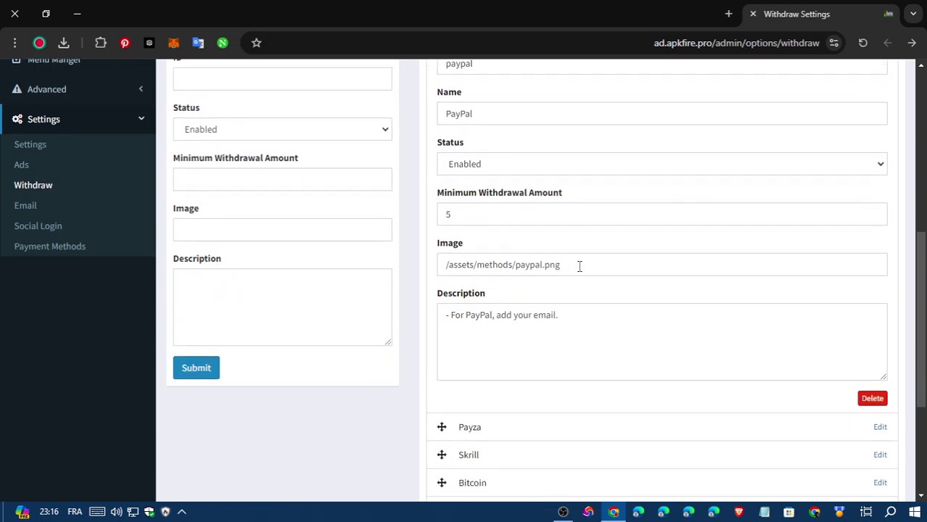
left_click_drag(579, 266, 434, 260)
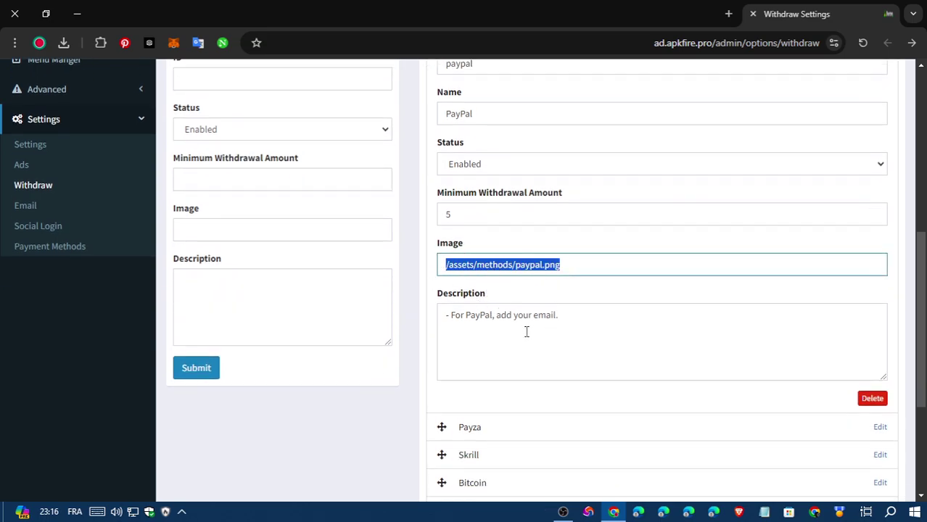
scroll(527, 332, "down", 2)
left_click(450, 252)
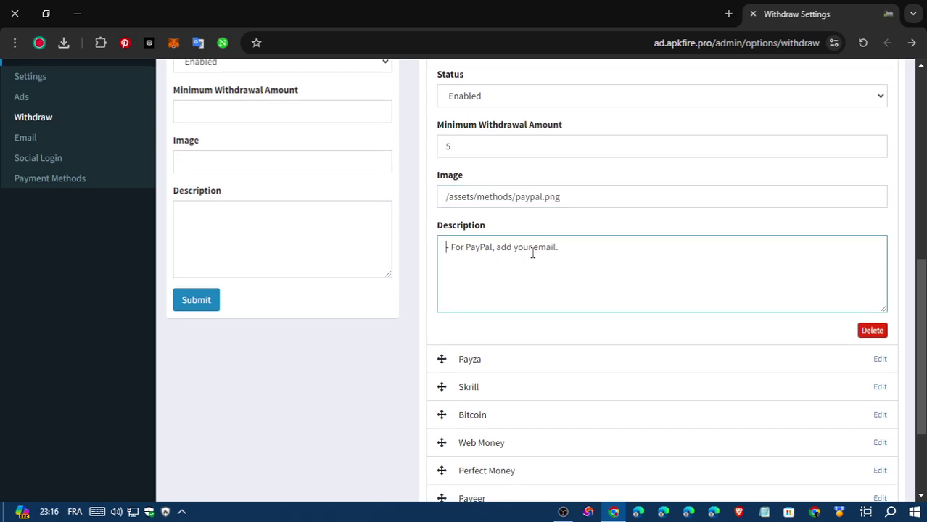
scroll(456, 278, "up", 5)
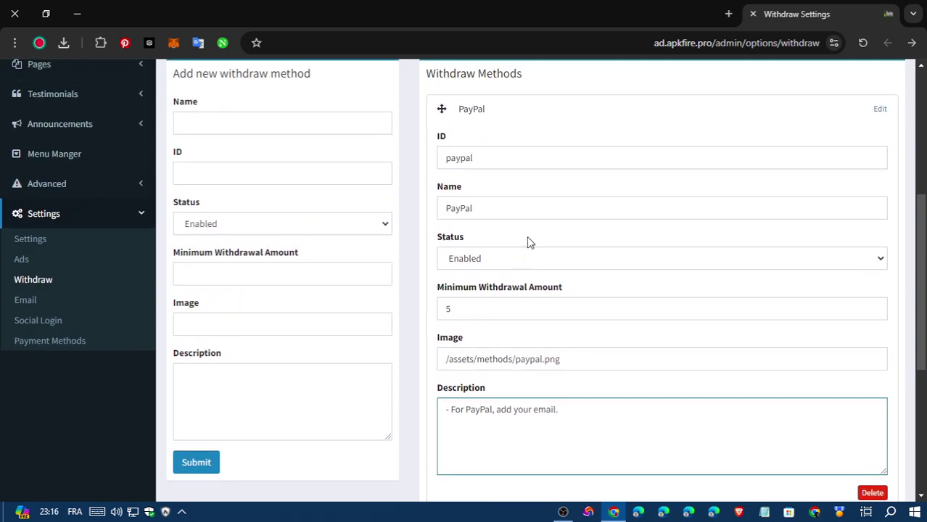
left_click(880, 286)
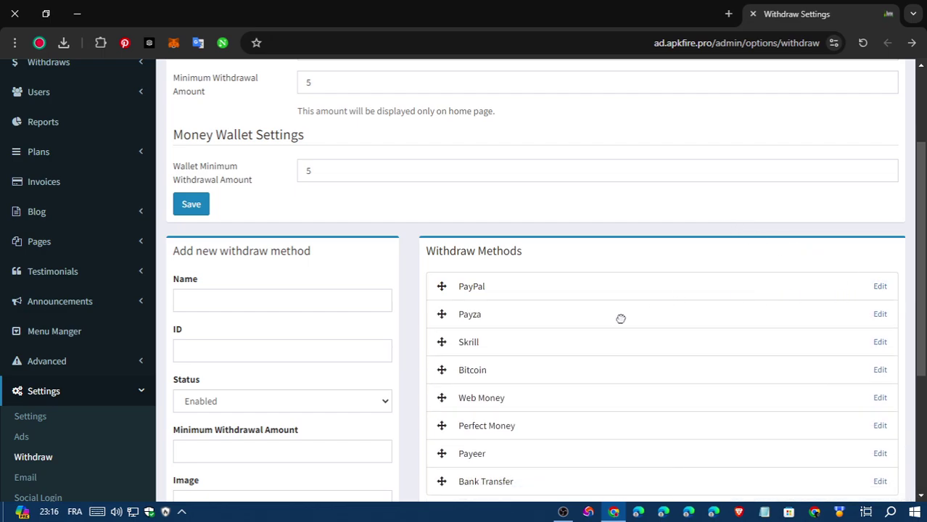
Select Enabled as the PayPal withdraw method's status and collapse its details
left_click(881, 286)
scroll(639, 267, "down", 4)
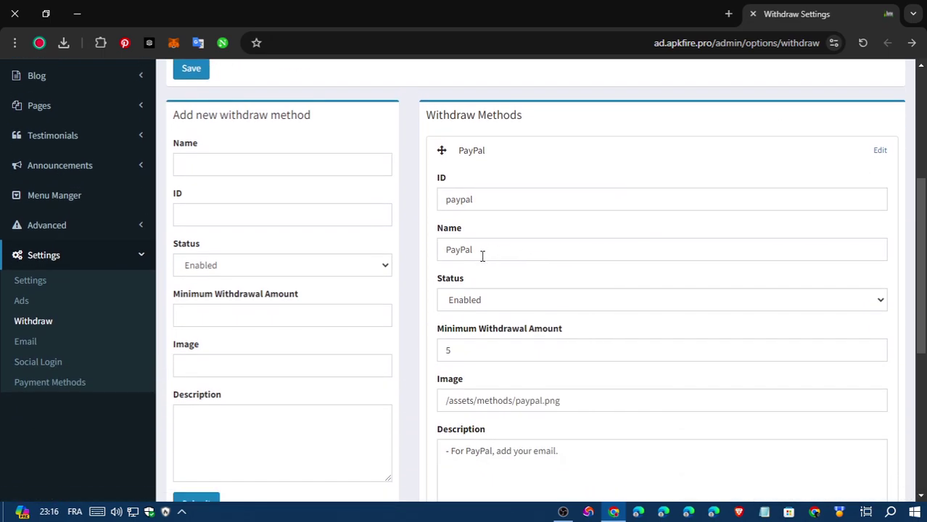
left_click(475, 167)
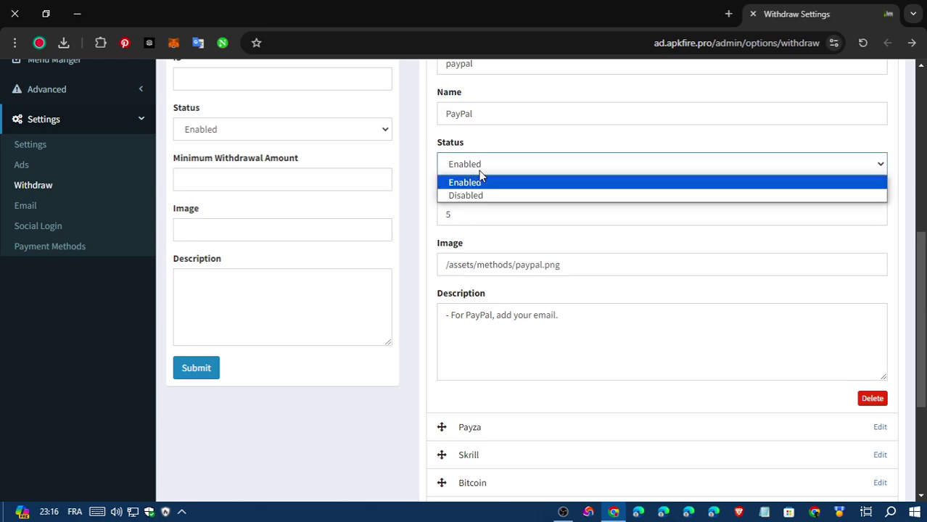
left_click(468, 184)
scroll(690, 183, "up", 4)
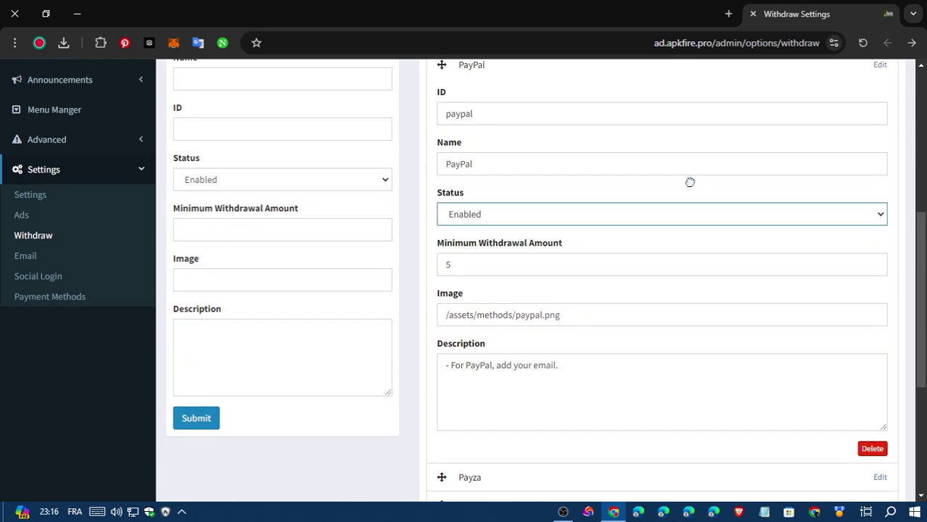
left_click(879, 280)
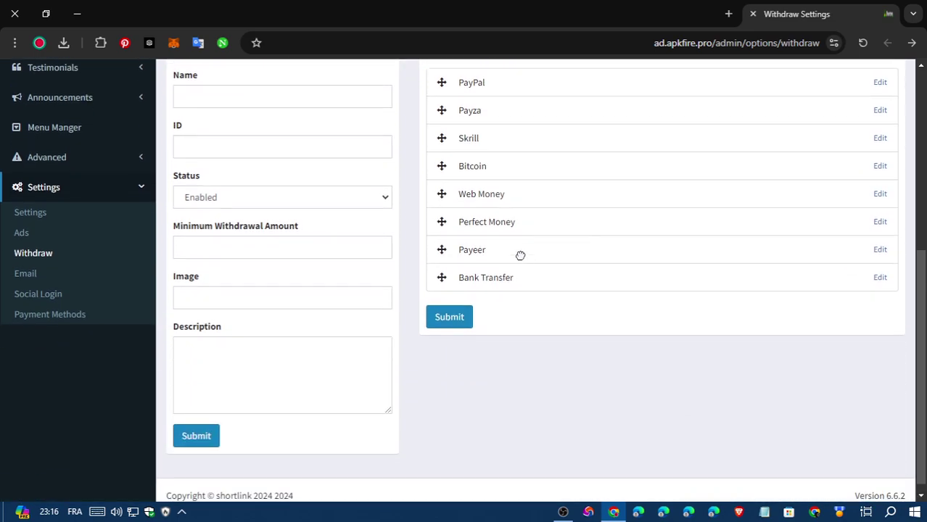
Set the Payza withdraw method's status to Enabled and collapse its details
left_click(879, 111)
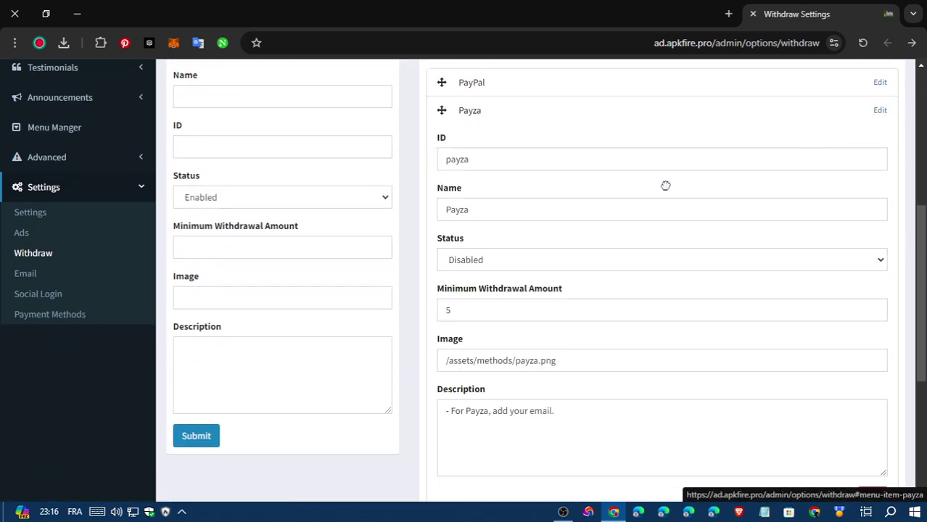
left_click(468, 261)
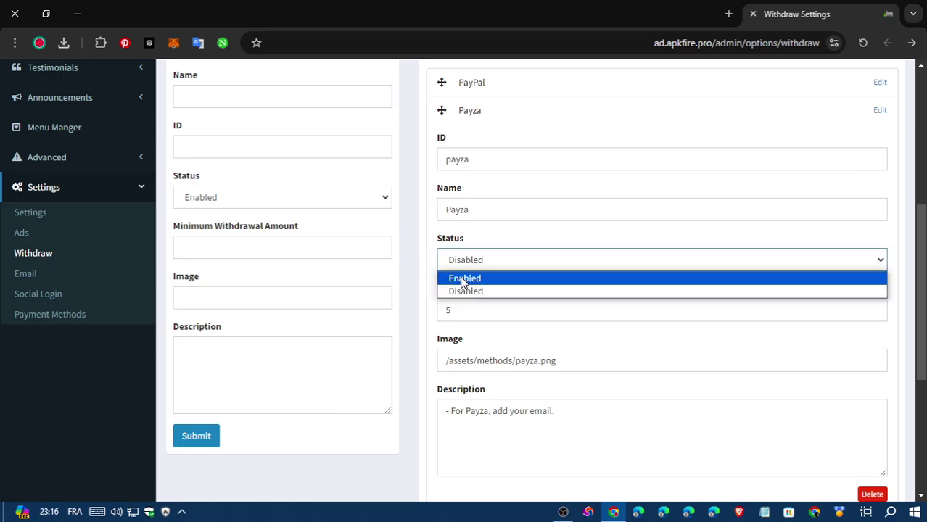
left_click(463, 279)
scroll(685, 223, "up", 3)
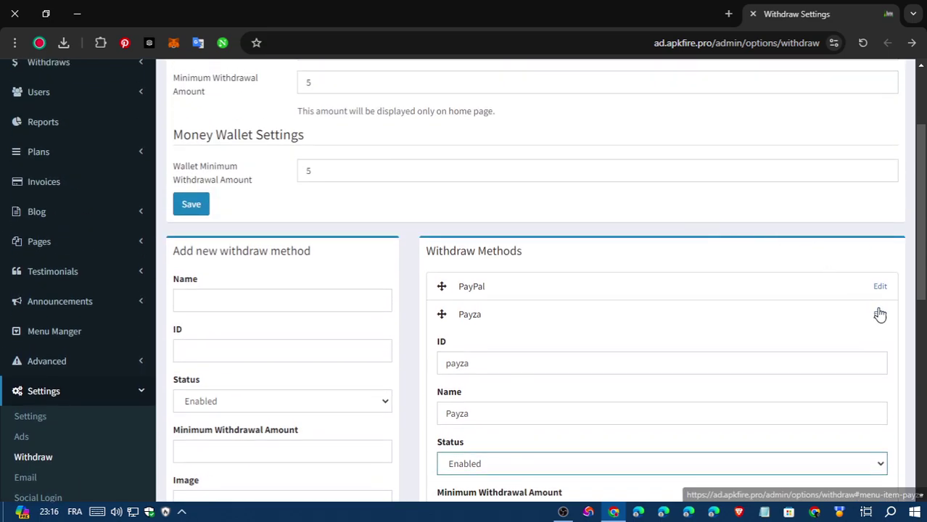
left_click(880, 313)
Expand the Skrill withdraw method and set its status to Enabled
scroll(699, 279, "down", 2)
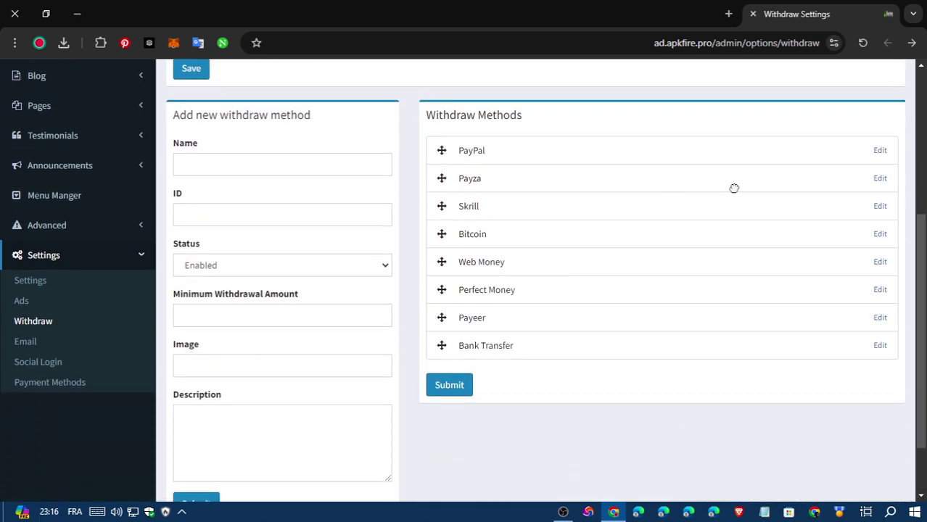
left_click(880, 207)
scroll(559, 232, "down", 2)
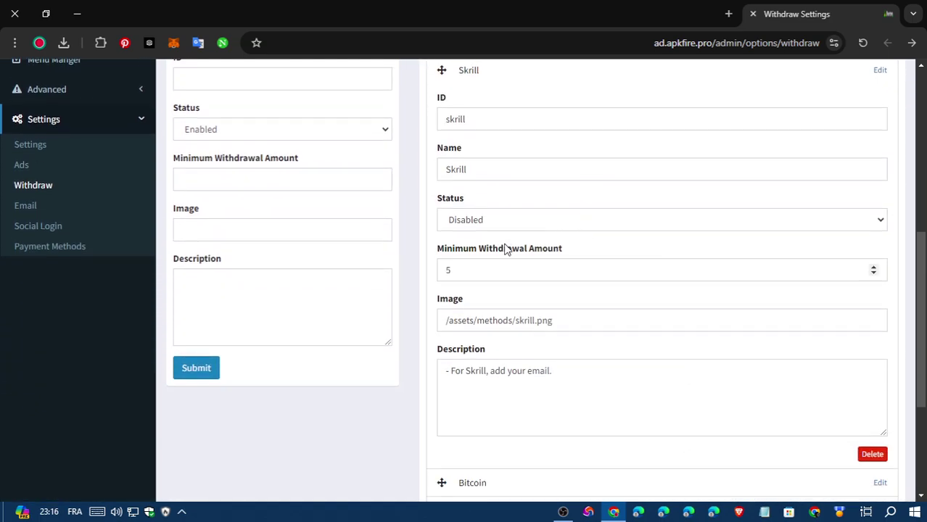
left_click(485, 217)
left_click(484, 238)
Set Skrill's minimum withdrawal amount to 10 and collapse its details
scroll(544, 276, "up", 3)
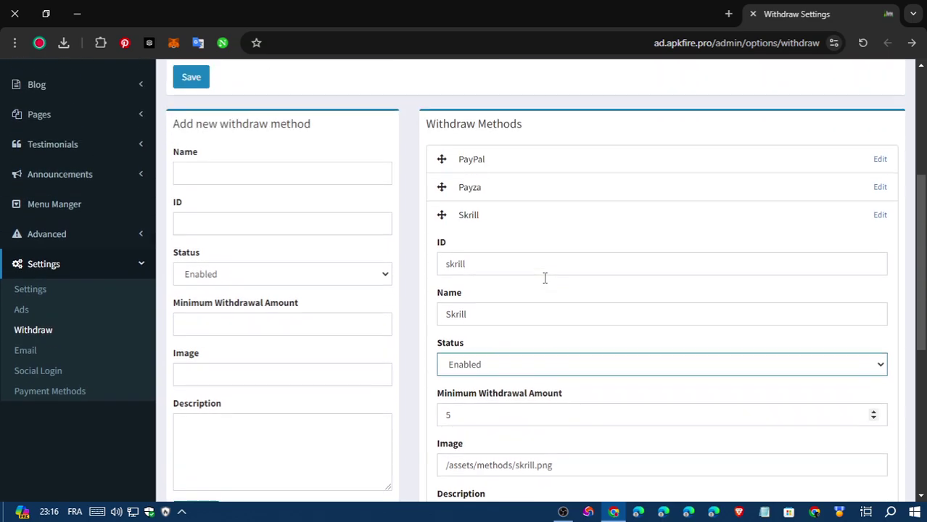
scroll(530, 308, "down", 1)
scroll(529, 309, "down", 1)
left_click(474, 272)
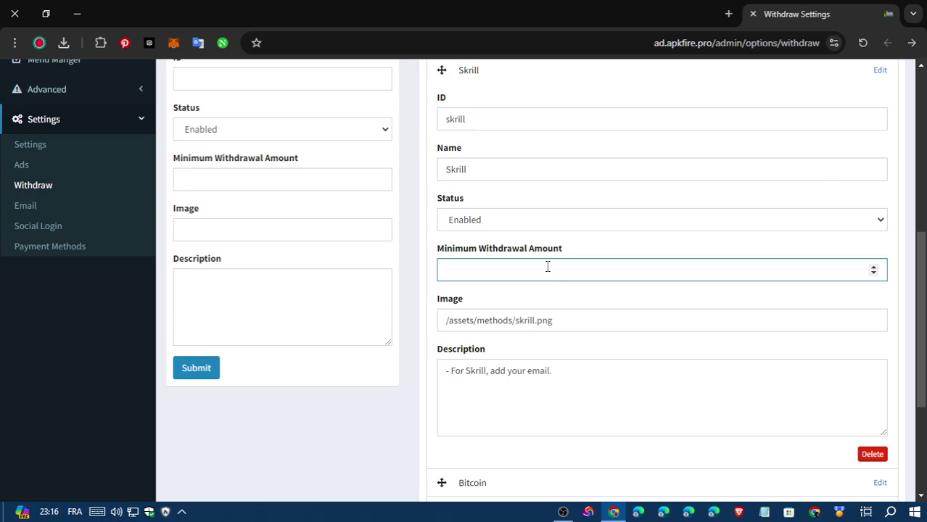
scroll(686, 317, "up", 2)
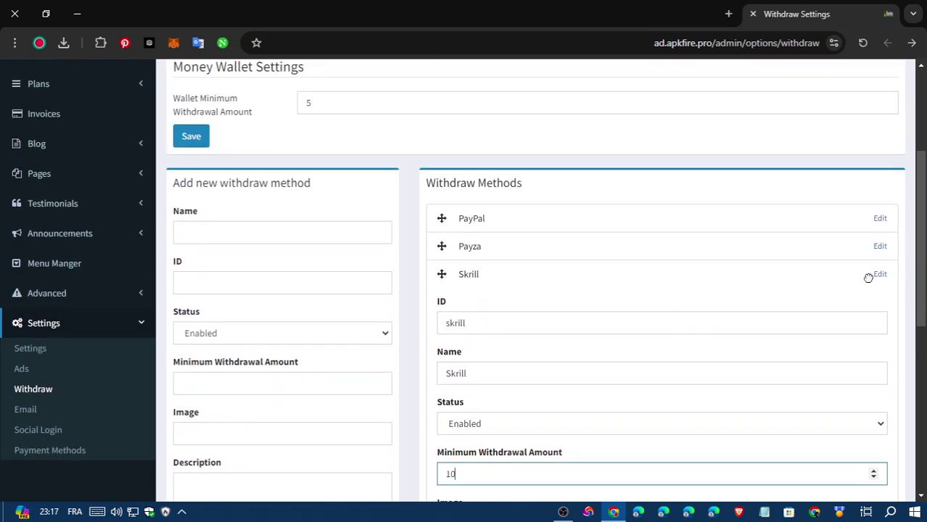
left_click(879, 274)
Set the Bitcoin withdraw method's status to Enabled and its minimum withdrawal amount to 53, and collapse its details
scroll(594, 265, "down", 1)
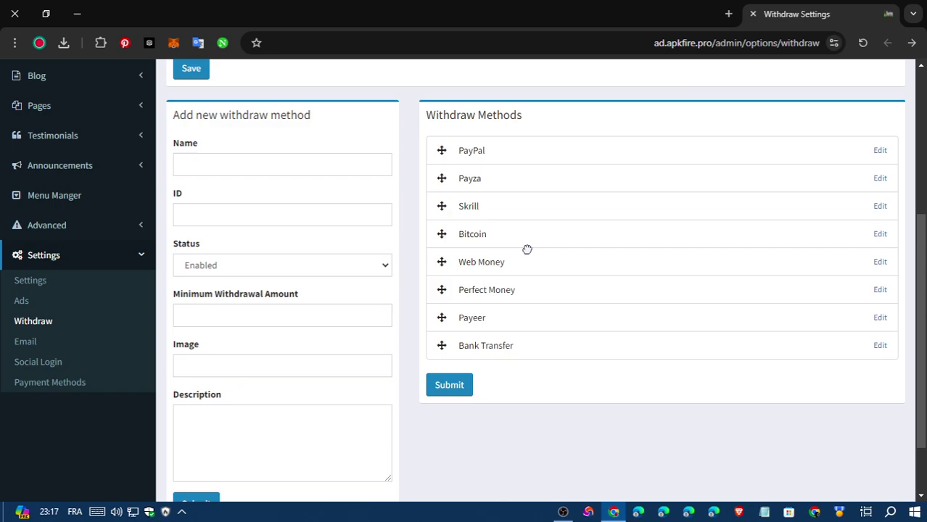
left_click(880, 234)
scroll(566, 260, "down", 2)
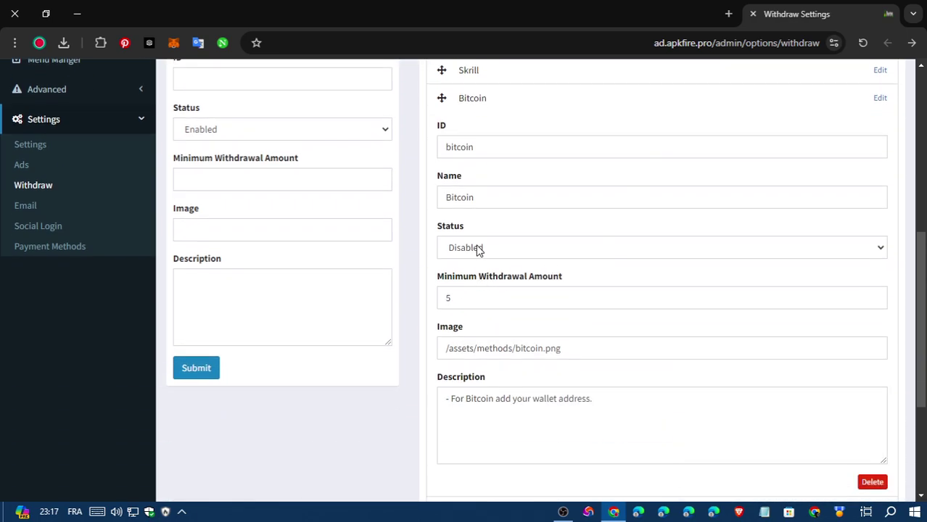
left_click(479, 250)
left_click(481, 265)
left_click(477, 304)
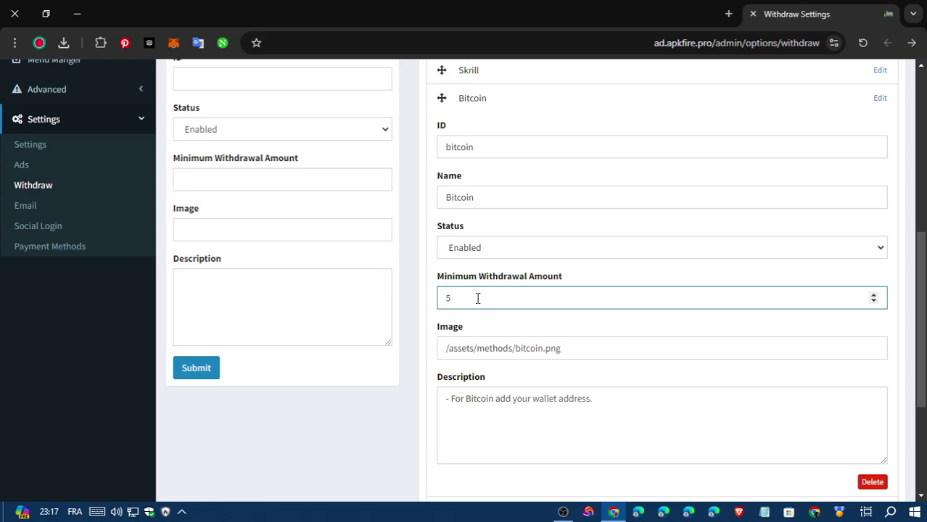
scroll(798, 284, "up", 3)
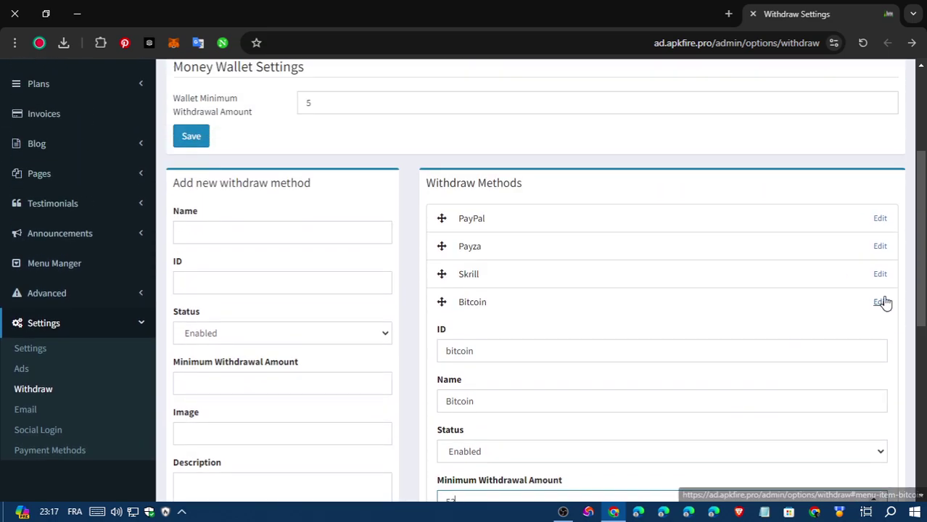
left_click(881, 303)
scroll(700, 286, "down", 2)
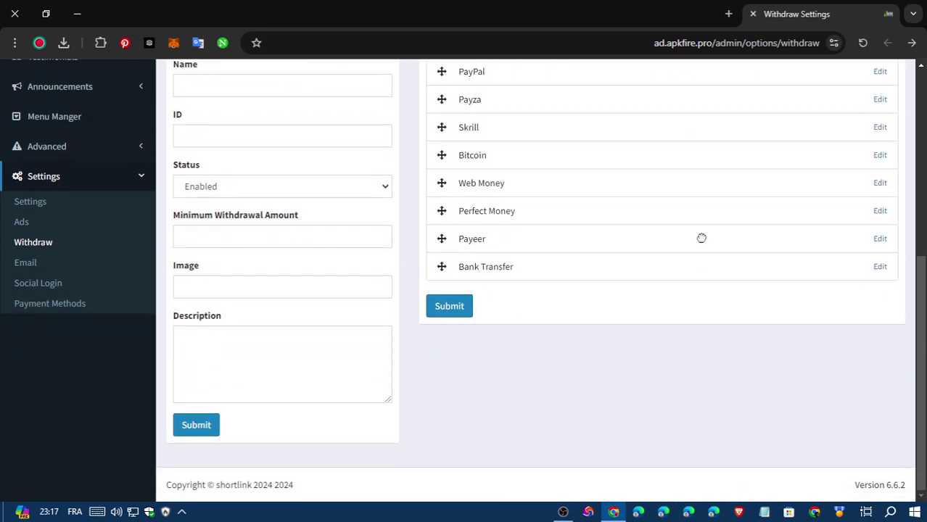
Expand the Bitcoin withdraw method again and review its details
left_click(878, 157)
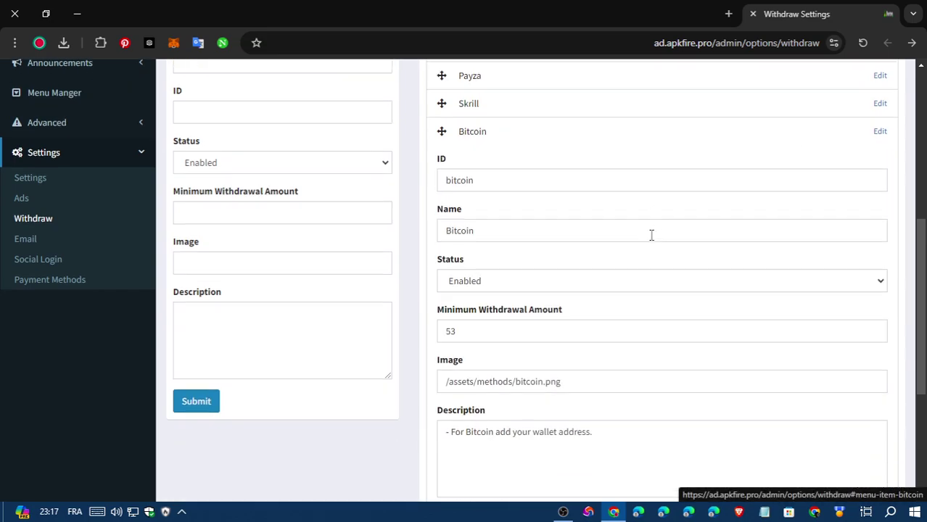
scroll(651, 234, "down", 3)
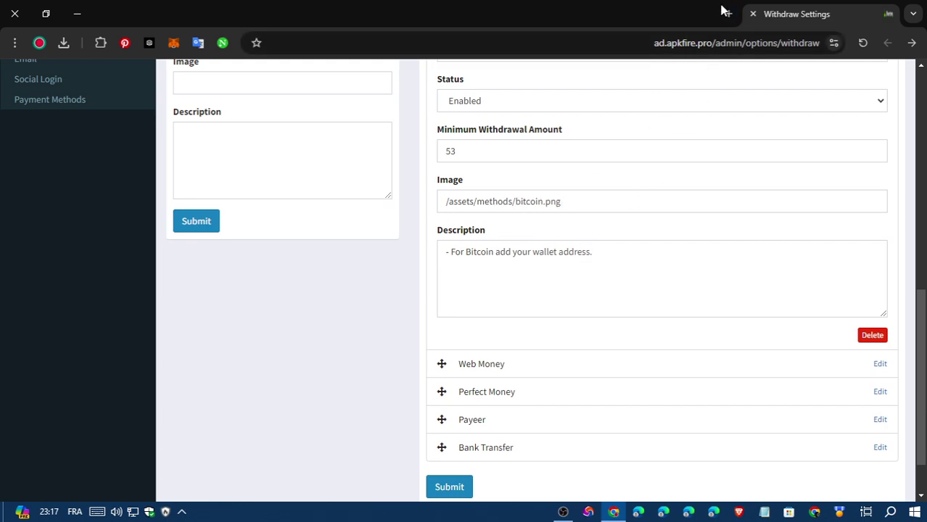
scroll(110, 159, "up", 10)
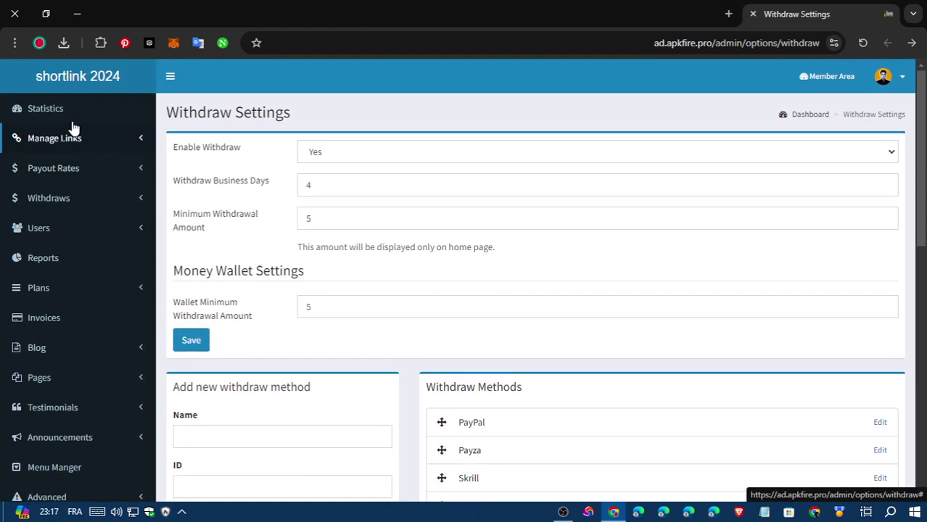
Open the shortlink 2024 home page in a new tab and examine the payment method logos in its footer
middle_click(96, 78)
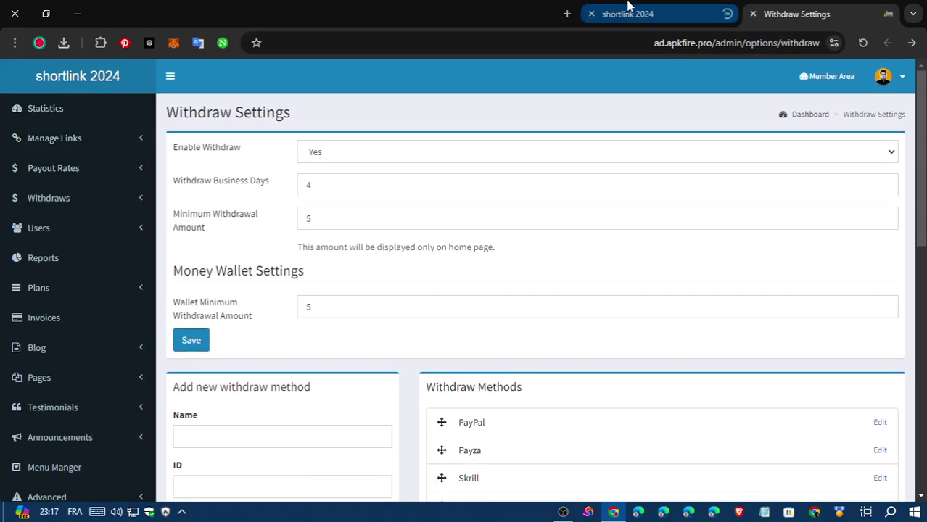
left_click(628, 7)
scroll(573, 290, "down", 15)
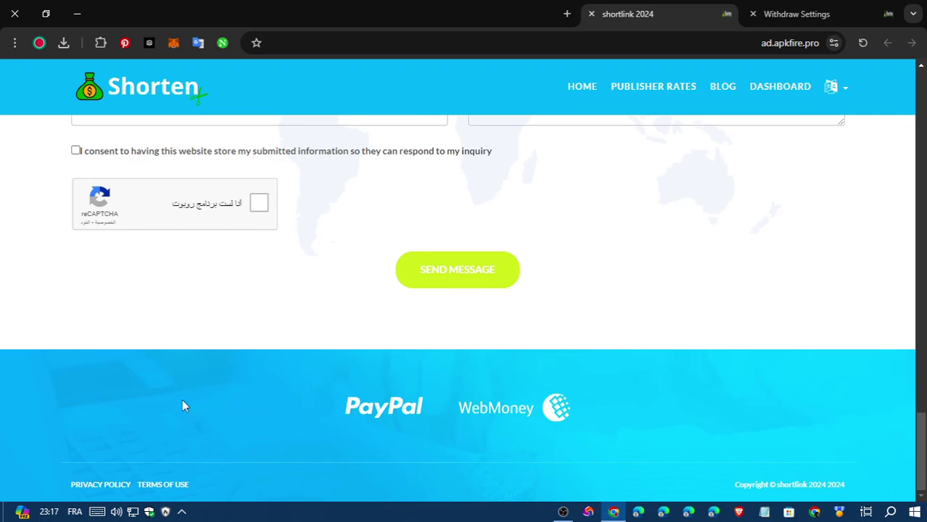
Return to the Withdraw Settings page and collapse the Bitcoin withdraw method's details
left_click(824, 7)
scroll(606, 304, "down", 5)
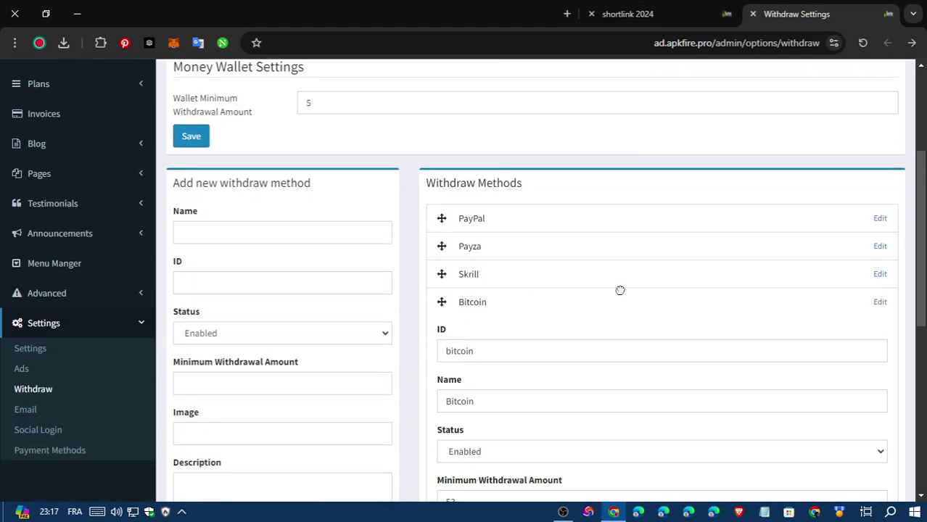
scroll(668, 318, "up", 1)
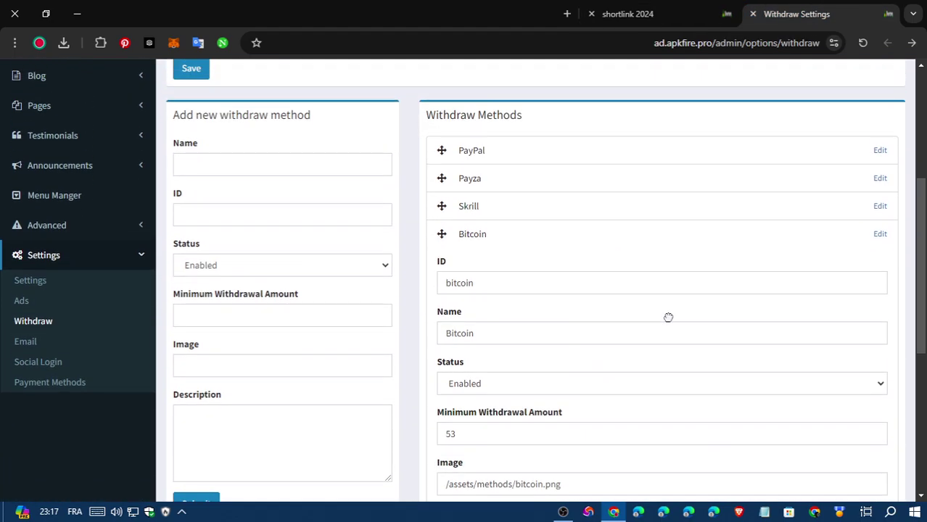
left_click(879, 234)
scroll(856, 203, "down", 1)
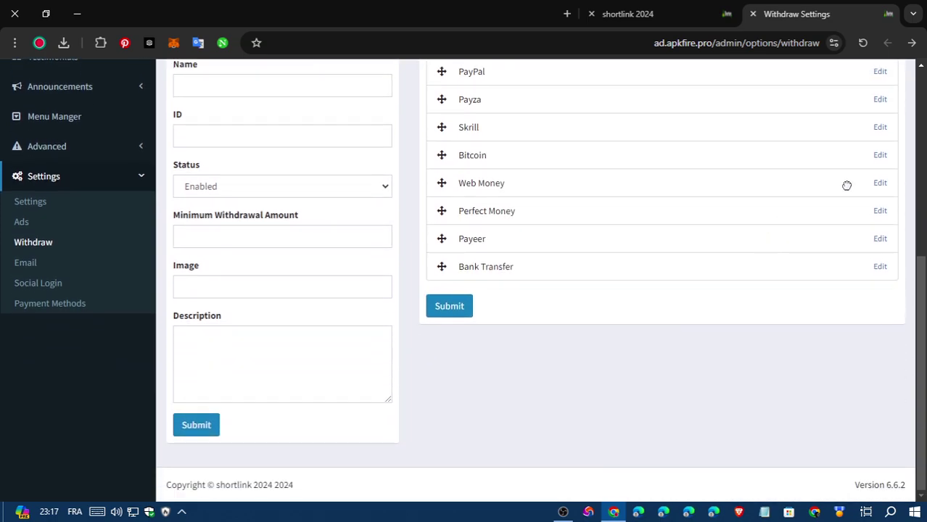
Set the Web Money method's minimum withdrawal amount to 52 and collapse its details
left_click(880, 183)
scroll(626, 327, "down", 2)
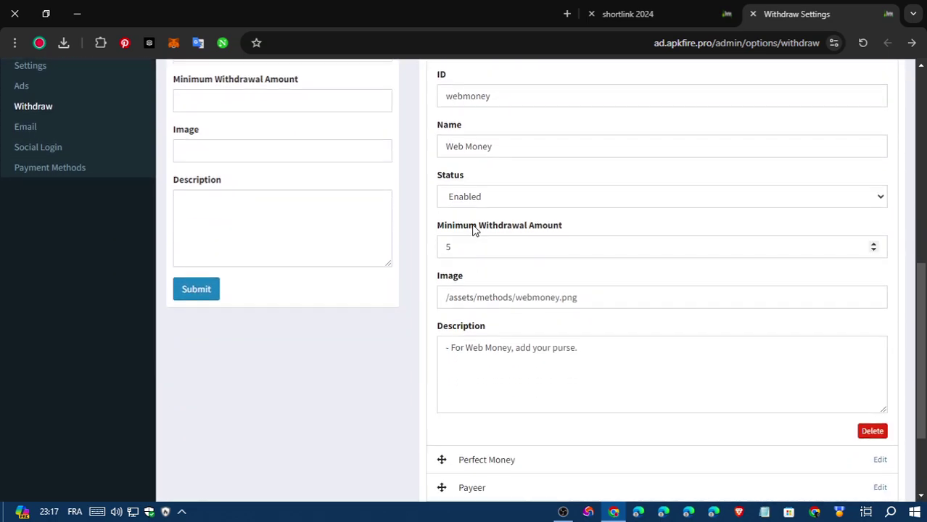
left_click(488, 244)
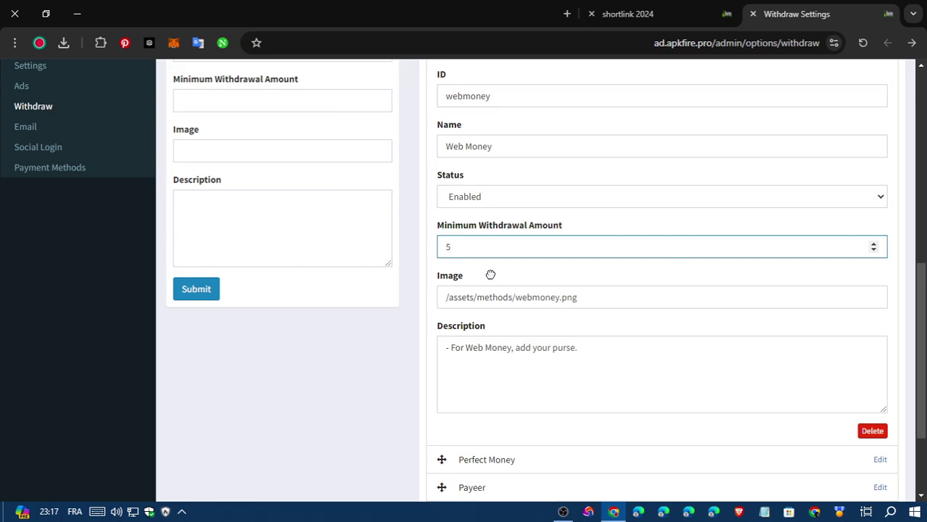
scroll(611, 360, "up", 3)
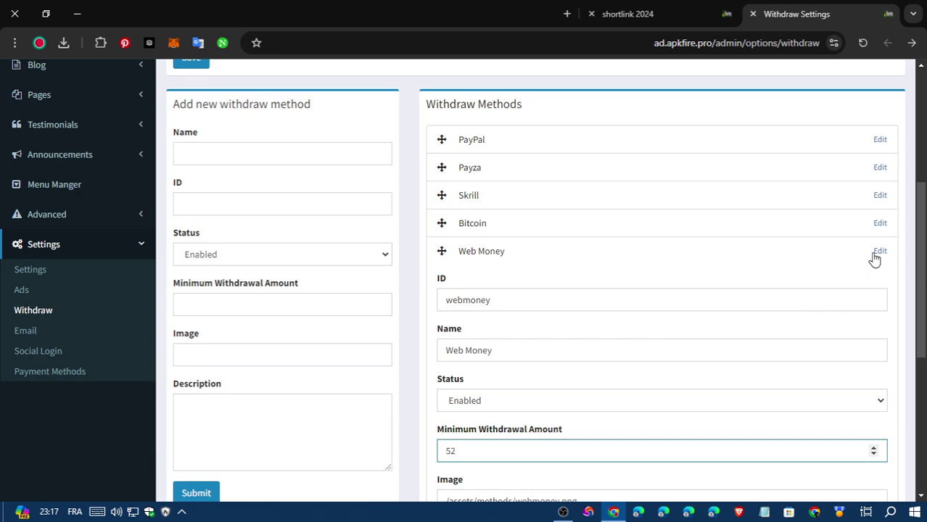
left_click(878, 251)
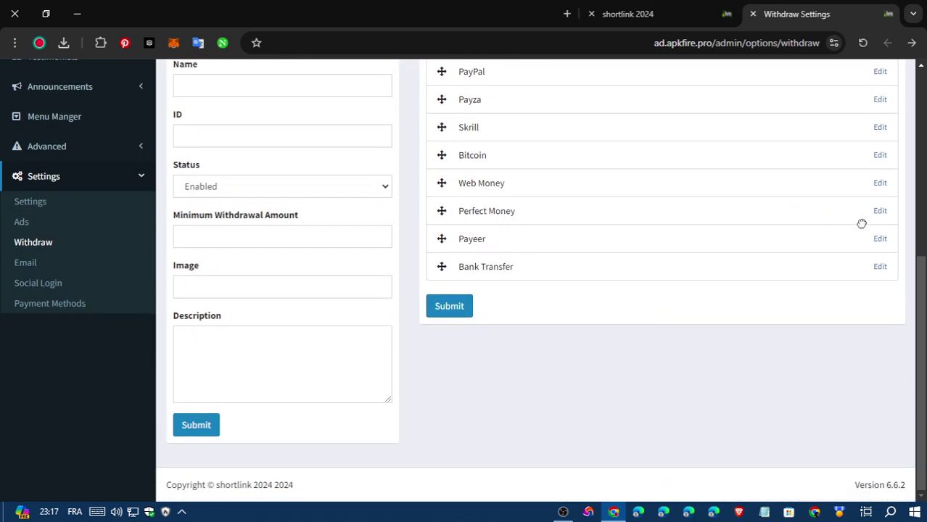
Set the Perfect Money withdraw method's status to Enabled and collapse its details
left_click(882, 211)
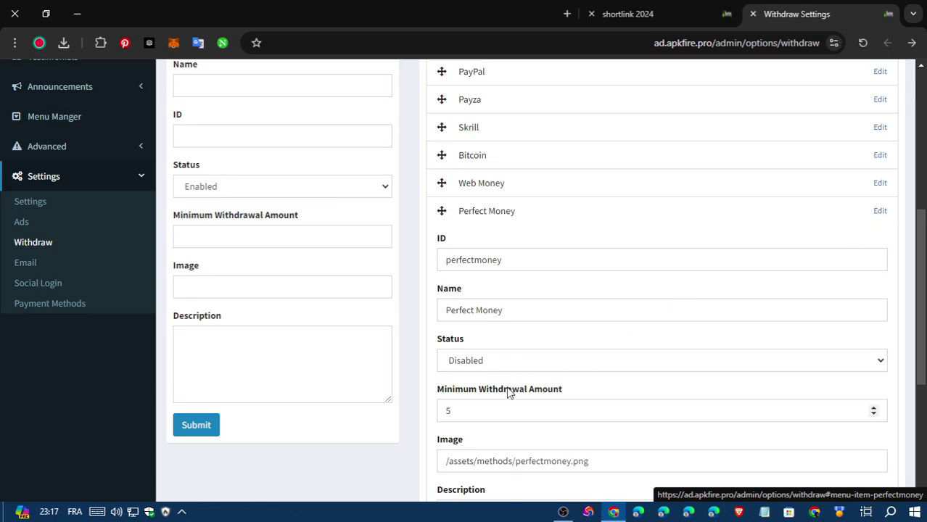
left_click(505, 361)
left_click(485, 378)
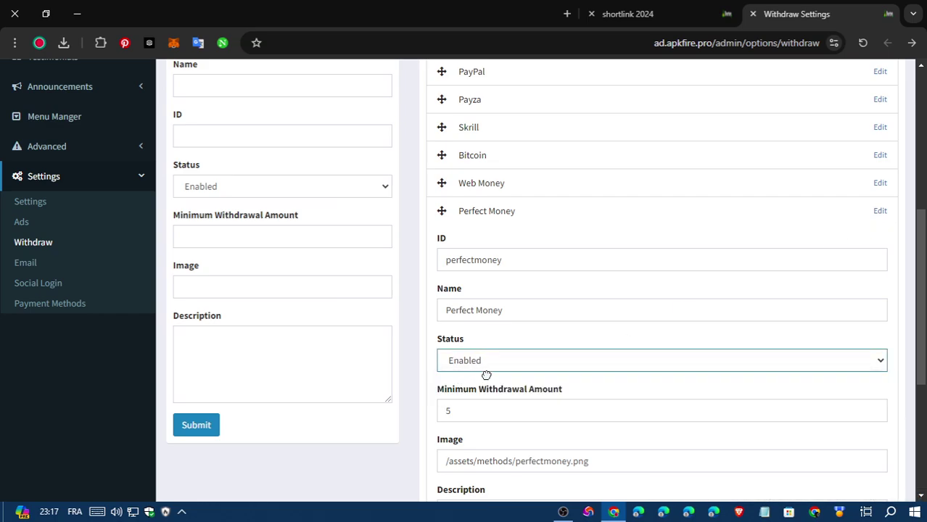
left_click(879, 211)
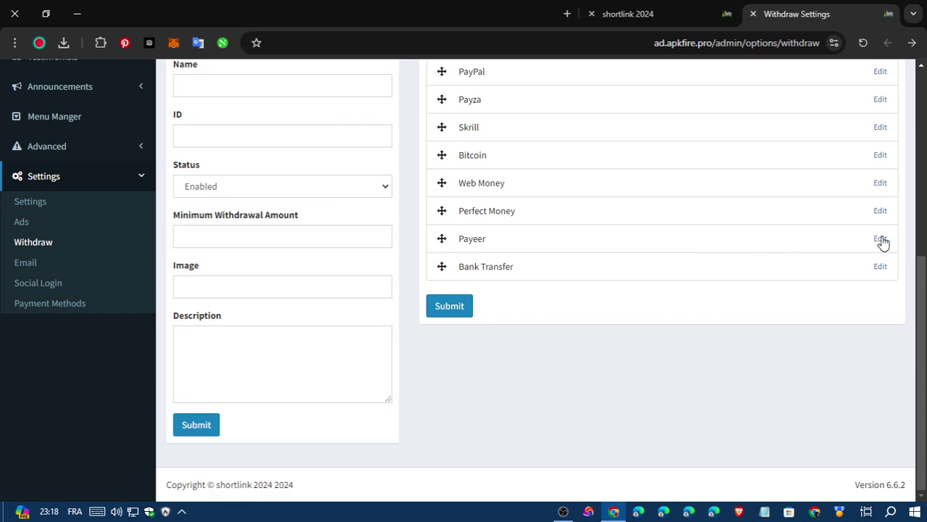
Set the Payeer withdraw method's status to Enabled and collapse its details
left_click(880, 240)
scroll(670, 296, "down", 3)
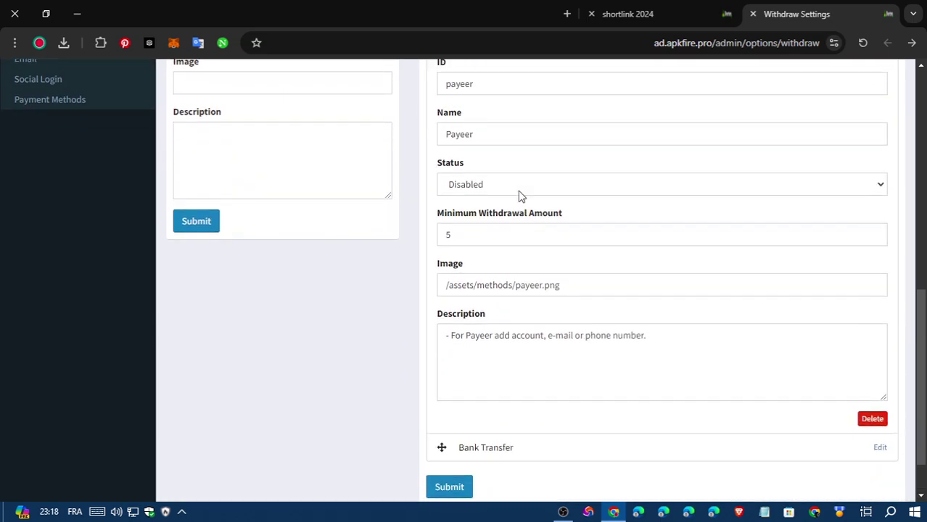
left_click(525, 185)
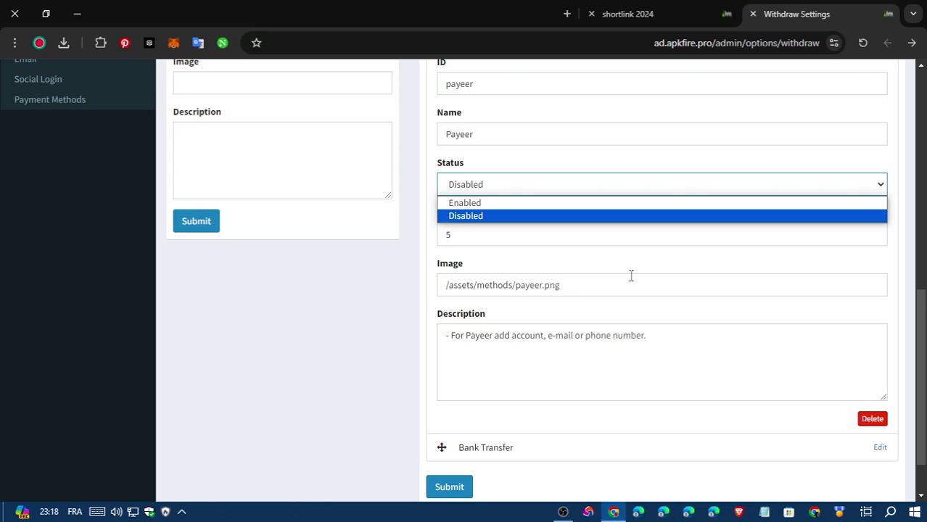
left_click(509, 203)
scroll(592, 254, "up", 2)
scroll(591, 254, "up", 1)
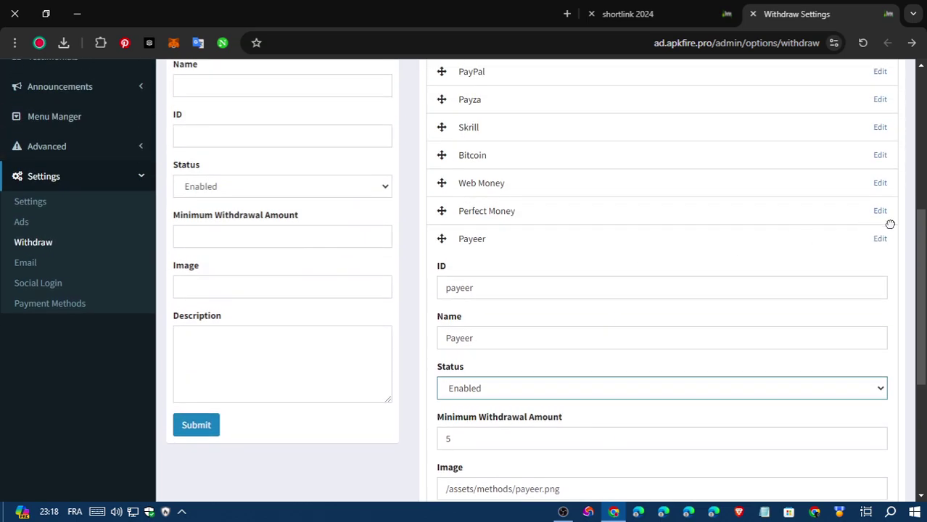
left_click(880, 239)
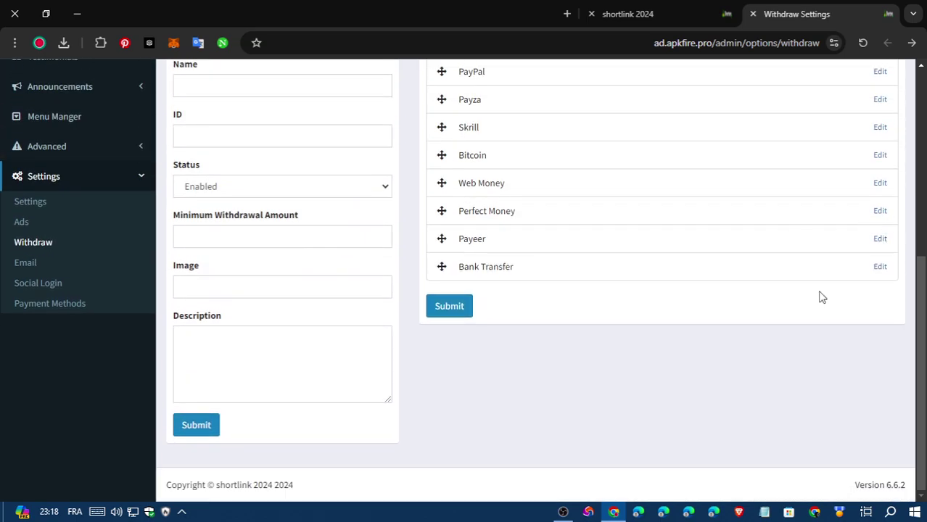
Enable the Bank Transfer method with a minimum withdrawal amount of 10 and submit the withdraw methods
left_click(881, 268)
scroll(565, 300, "down", 3)
left_click(518, 221)
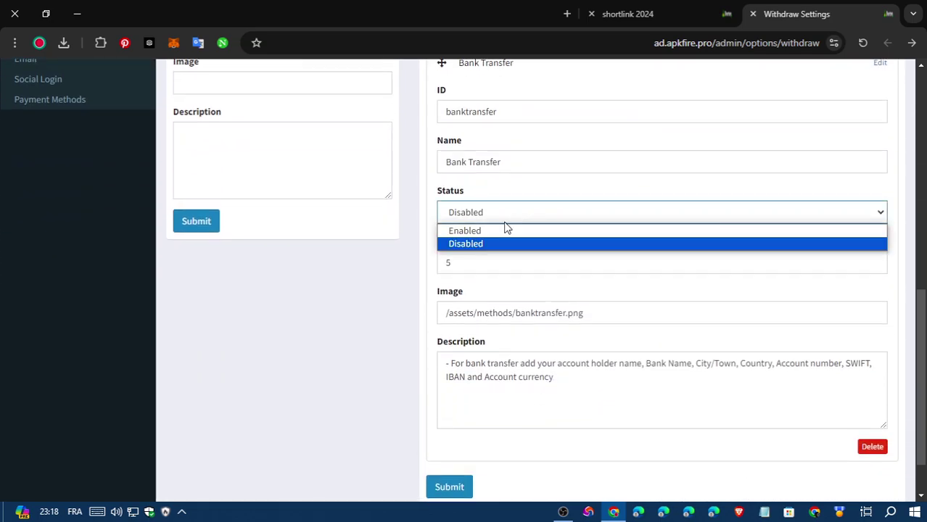
left_click(501, 231)
left_click(484, 256)
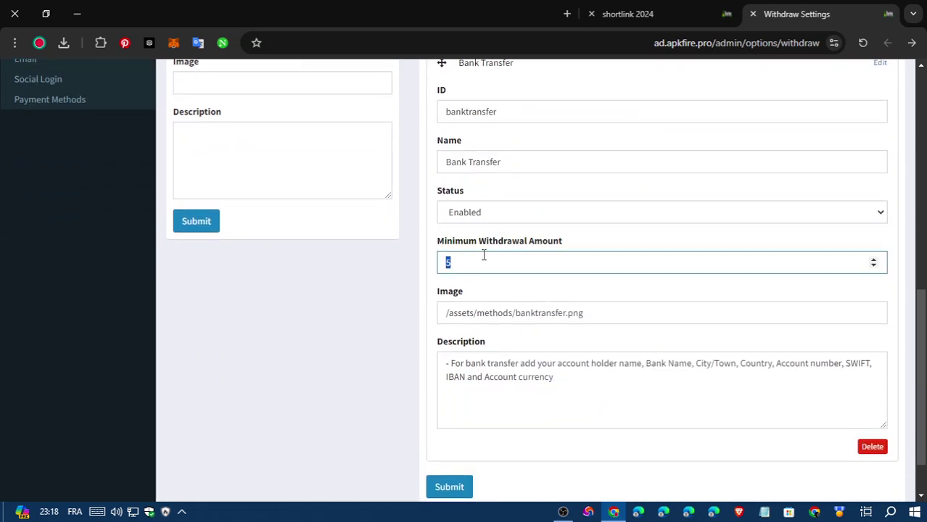
type("10")
scroll(728, 342, "up", 3)
left_click(880, 266)
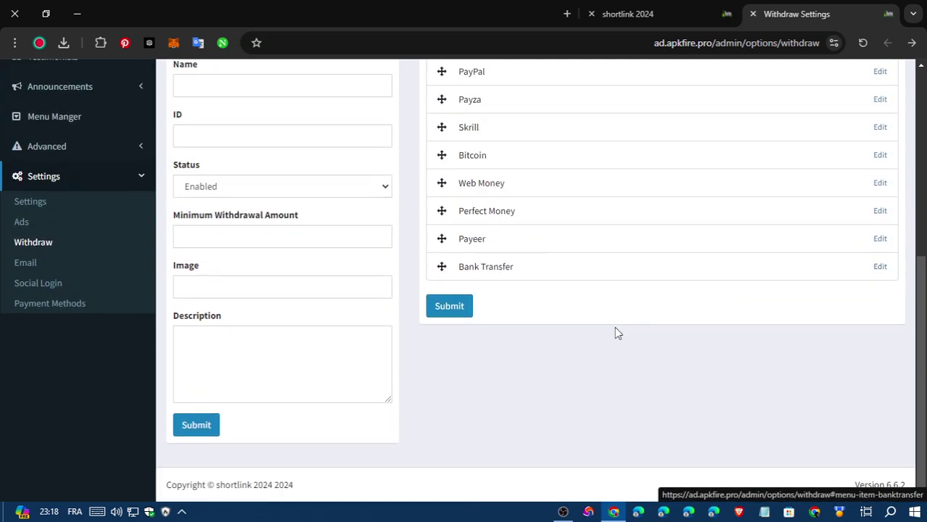
left_click(449, 306)
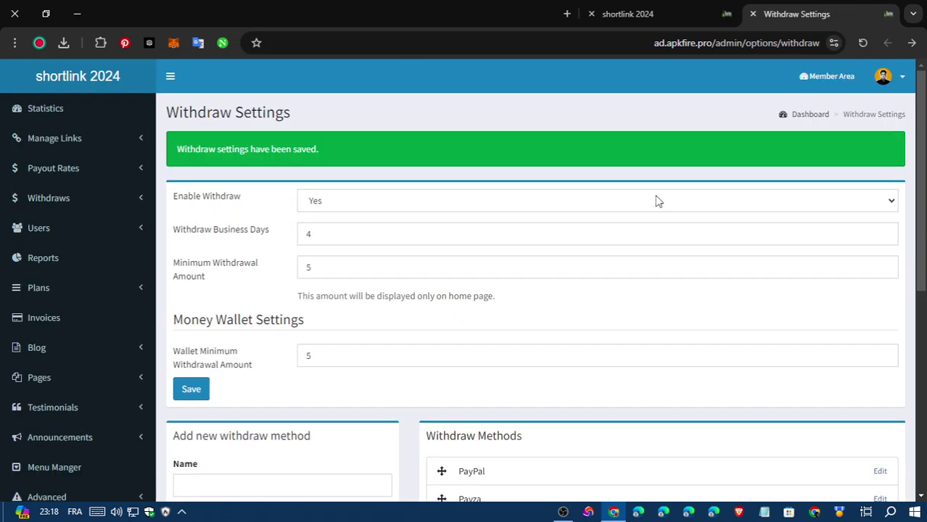
Reload the shortlink 2024 home page and check the payment method logos shown in its footer
left_click(695, 7)
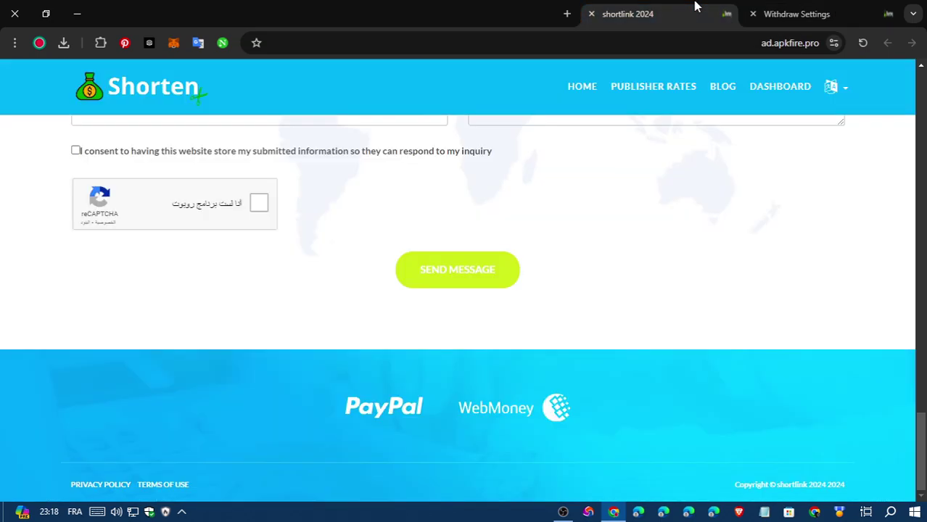
left_click(863, 42)
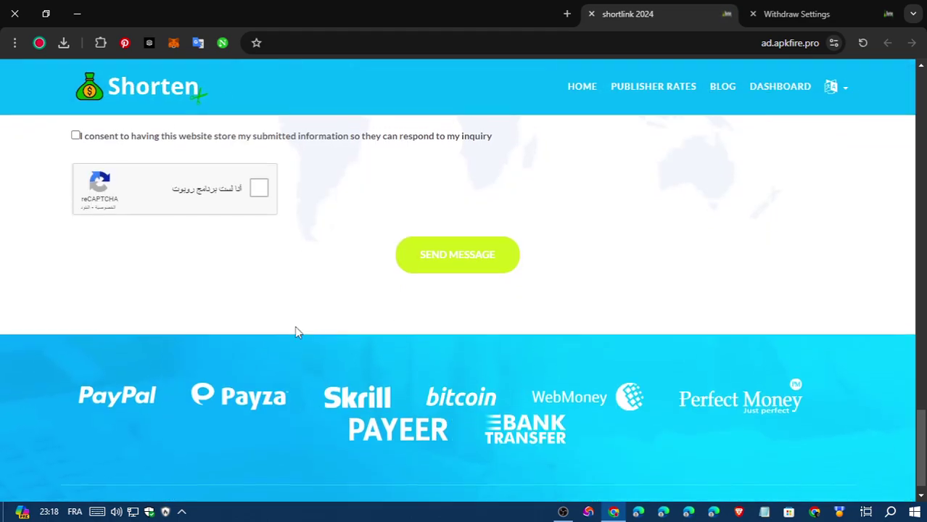
left_click_drag(69, 383, 704, 314)
left_click(189, 358)
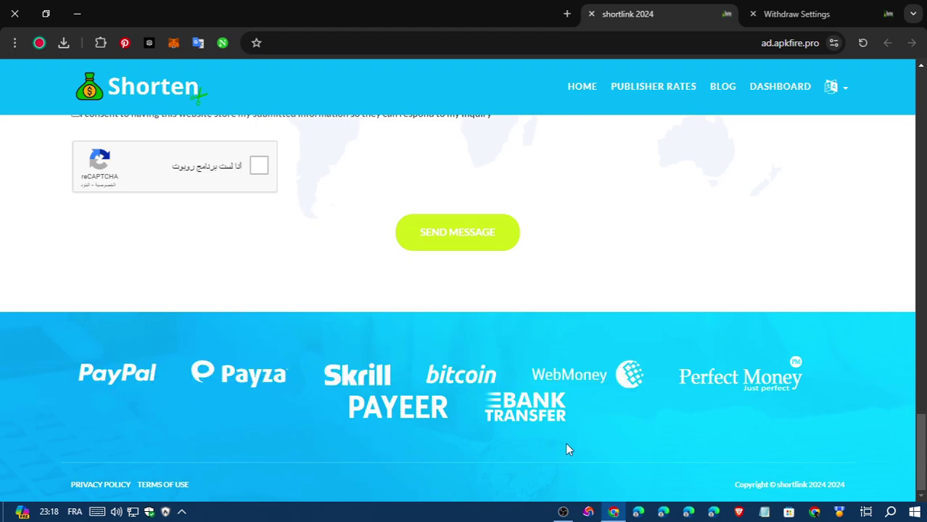
left_click_drag(568, 449, 24, 352)
left_click(195, 312)
Return to the Withdraw Settings page, briefly view the Payeer method's details and collapse them
left_click(744, 11)
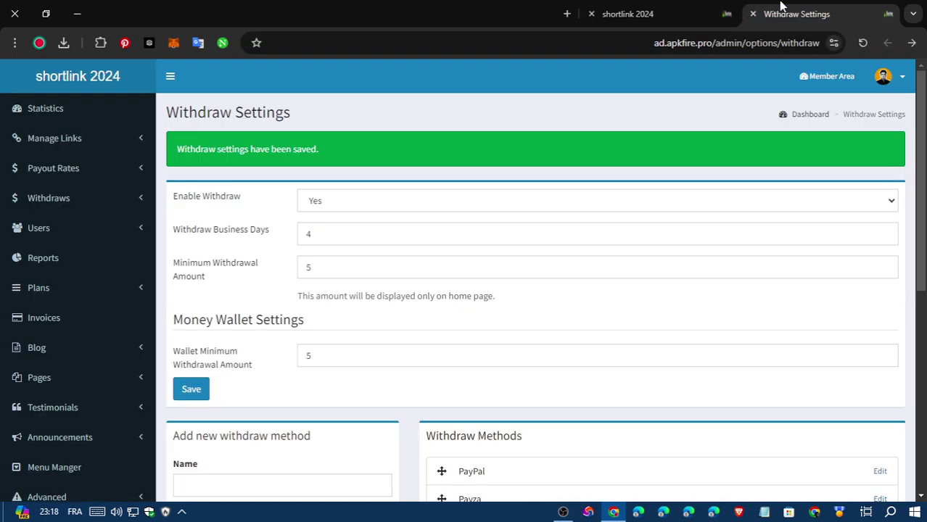
scroll(508, 341, "down", 5)
scroll(464, 186, "up", 1)
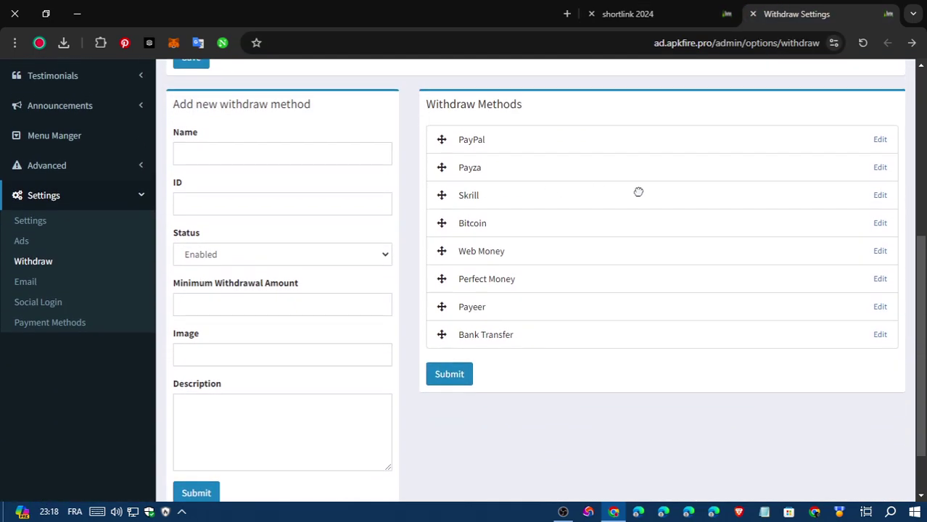
left_click(880, 308)
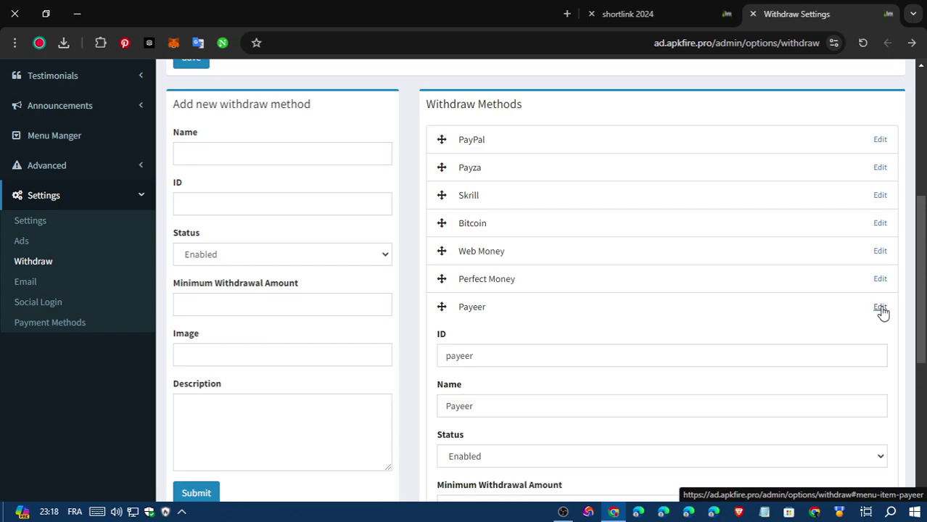
left_click(880, 307)
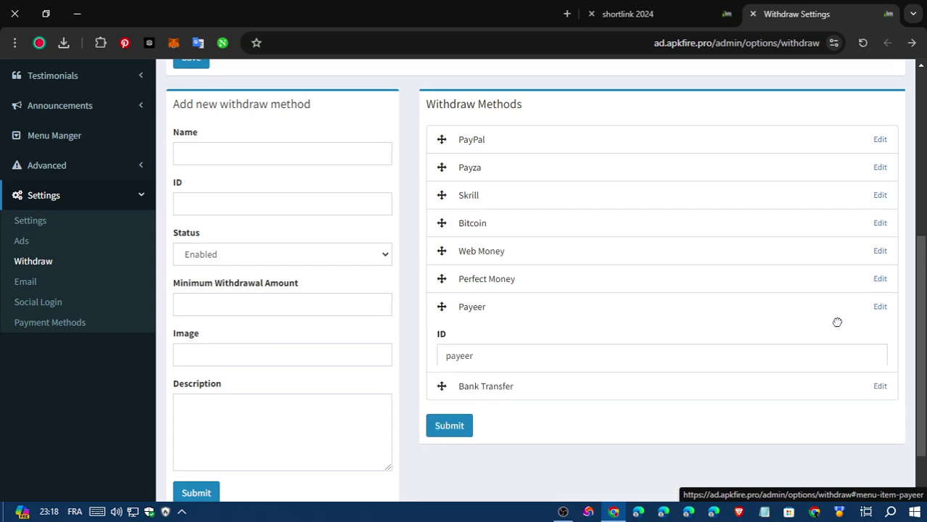
Name the new withdraw method "pyypl 10$" in the Add new withdraw method form
left_click(224, 153)
left_click(388, 135)
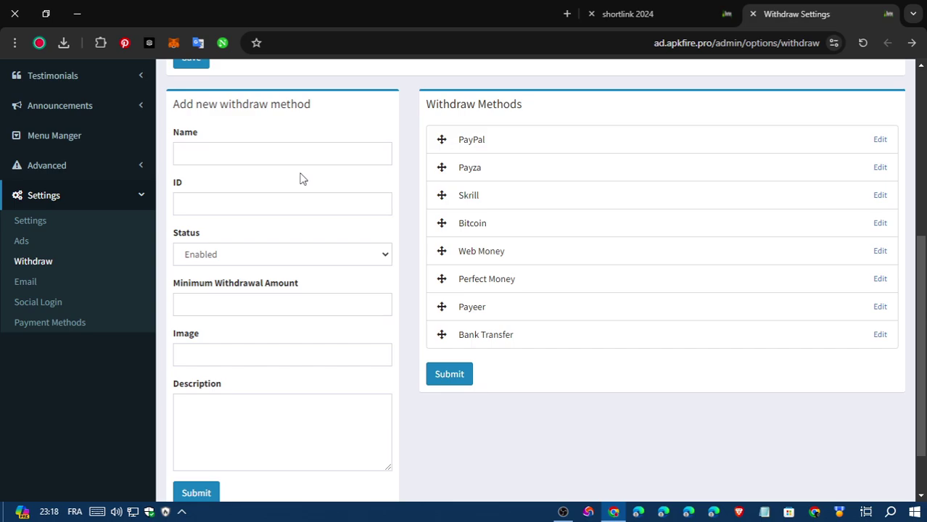
left_click(285, 155)
left_click(315, 310)
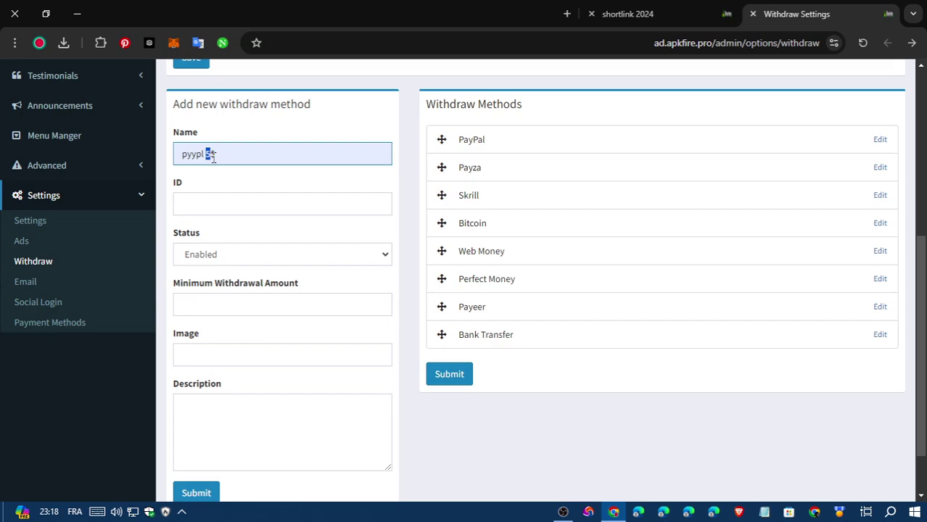
type("10")
left_click(214, 180)
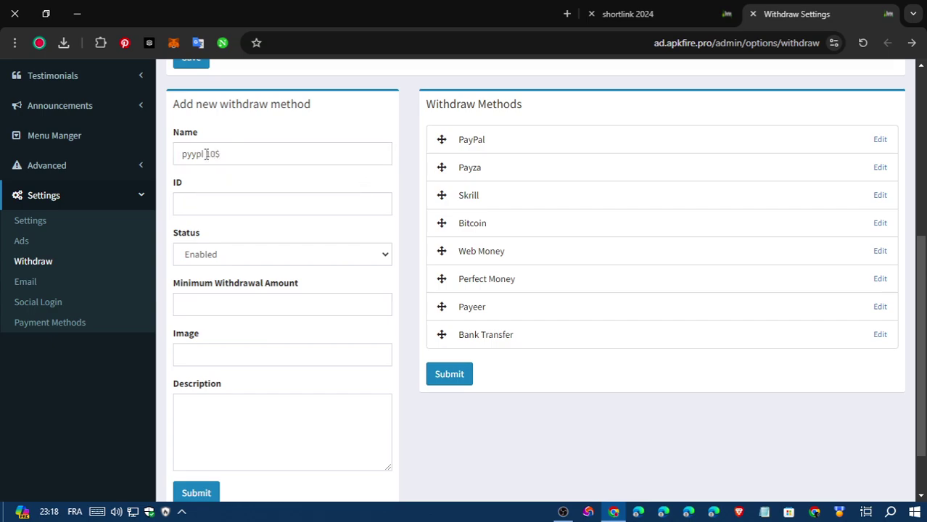
Copy the word "pyypl" from the new method's name into its ID
left_click_drag(204, 154, 180, 153)
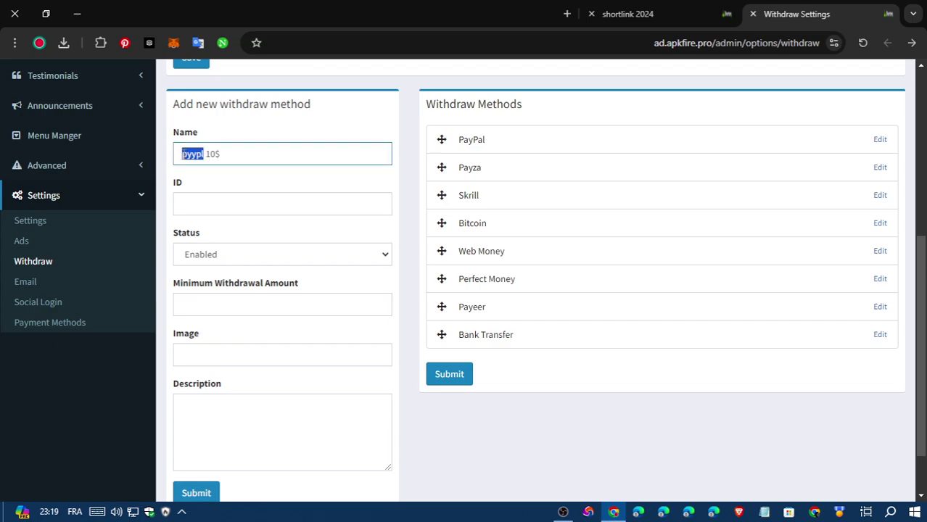
right_click(185, 155)
left_click(296, 217)
left_click(204, 205)
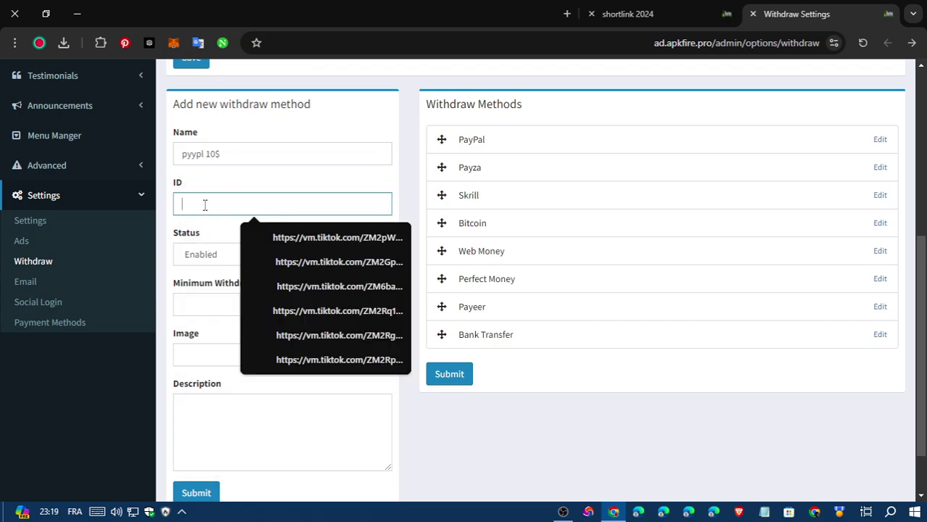
right_click(204, 205)
left_click(183, 336)
left_click(245, 232)
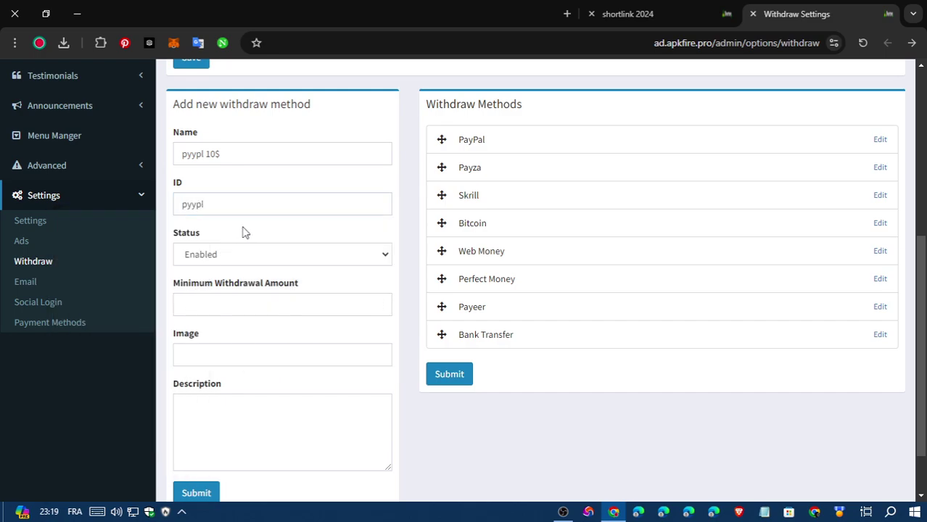
Keep the new method's status at Enabled and set its minimum withdrawal amount to 10
left_click(239, 261)
left_click(239, 263)
scroll(238, 251, "down", 2)
left_click(222, 239)
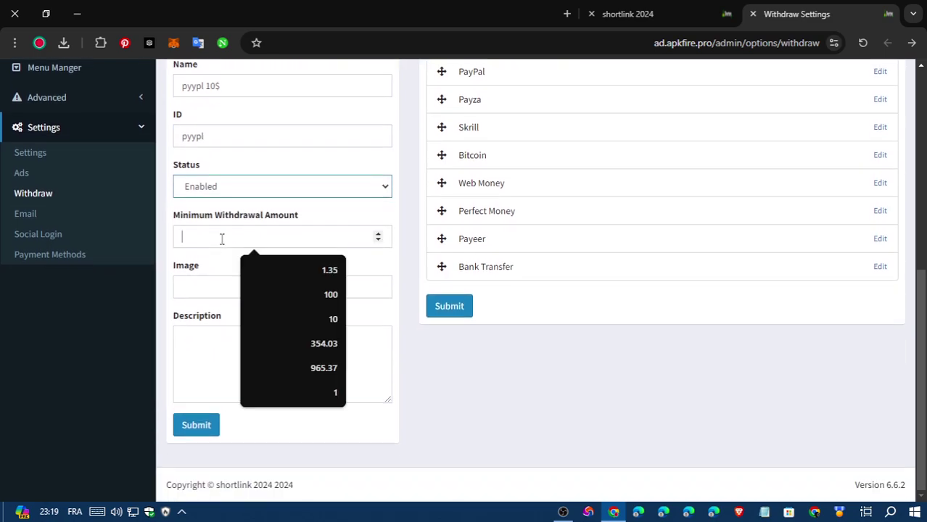
type("3")
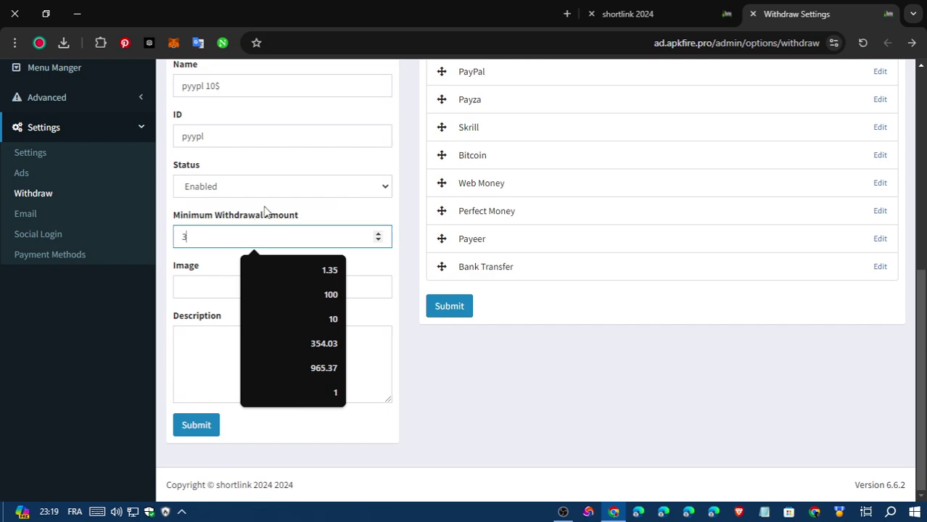
type("10")
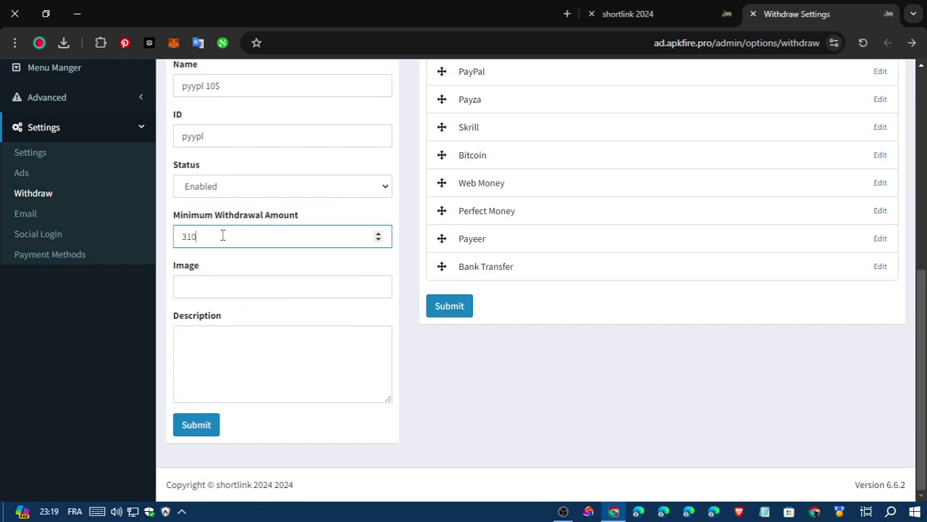
key("BackSpace")
key("BackSpace")
key("BackSpace")
type("10")
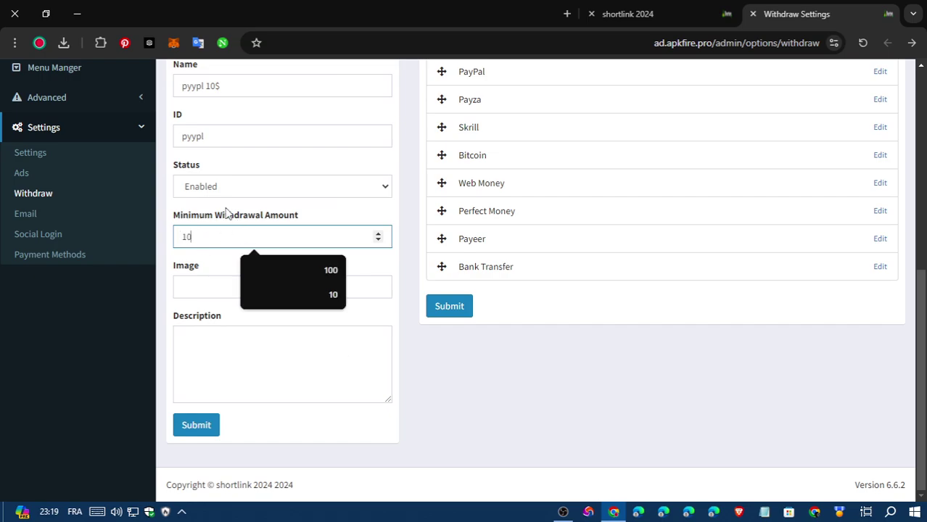
left_click(233, 289)
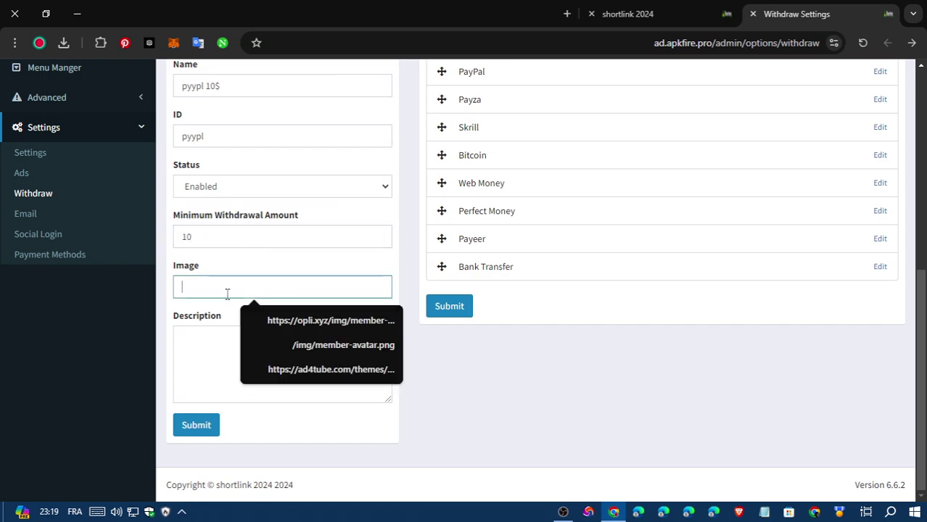
left_click(180, 338)
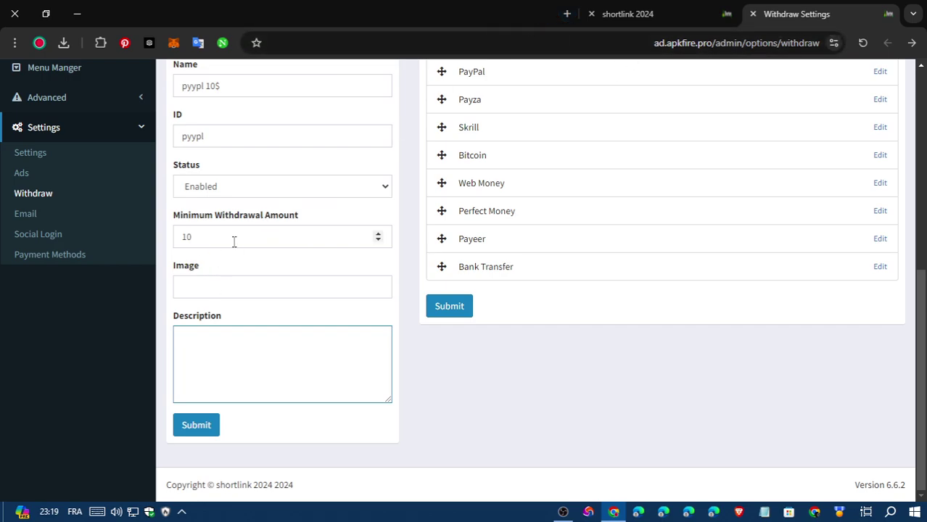
left_click(197, 292)
left_click(151, 312)
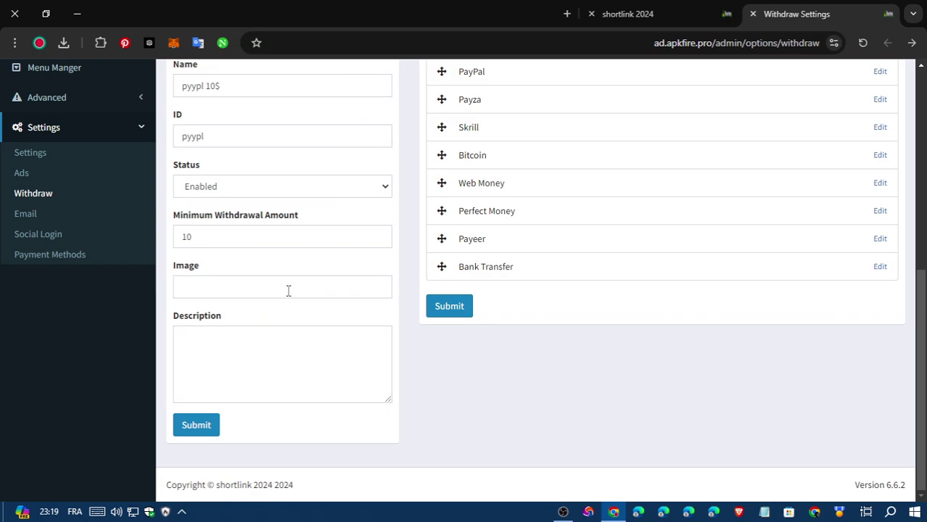
left_click(203, 339)
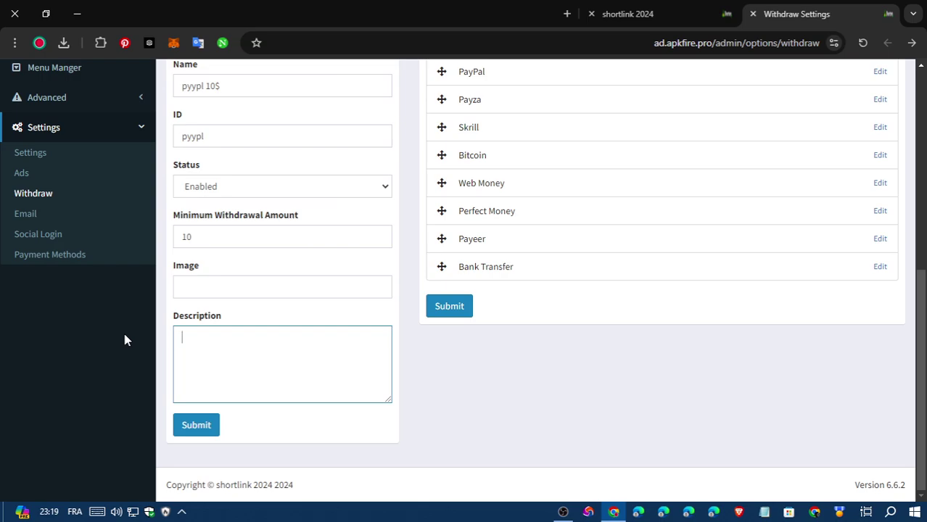
type("email ad")
key("BackSpace")
key("BackSpace")
key("BackSpace")
key("BackSpace")
key("BackSpace")
key("BackSpace")
key("BackSpace")
key("BackSpace")
scroll(838, 304, "up", 2)
scroll(901, 258, "down", 2)
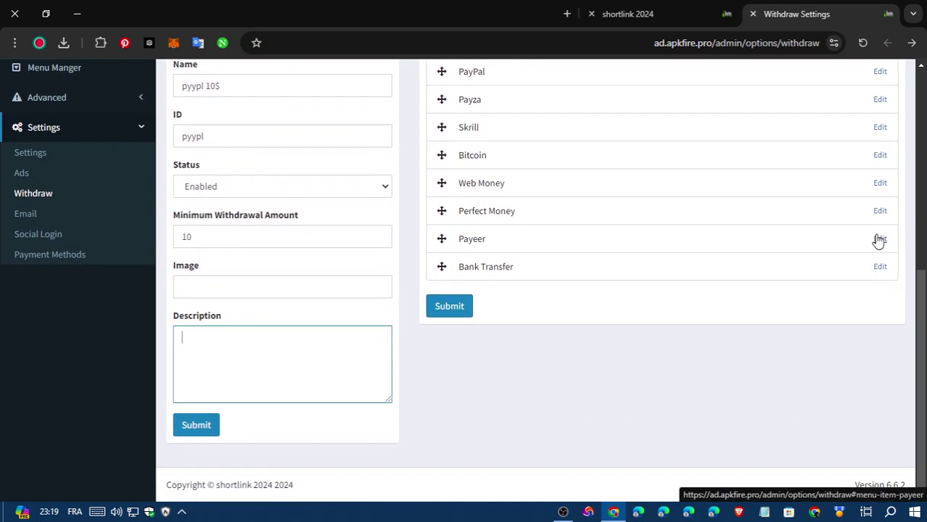
Copy the Payeer method's full description into the new withdraw method's Description
left_click(878, 241)
scroll(534, 341, "down", 3)
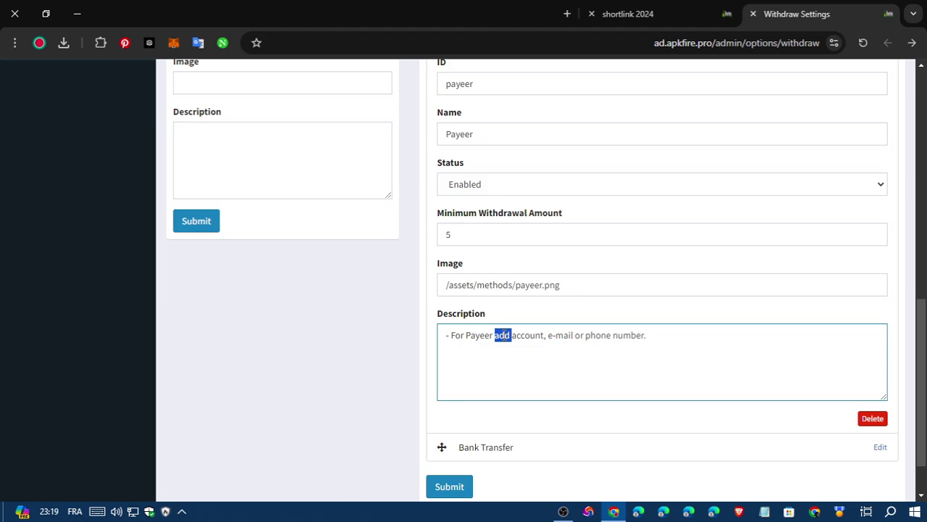
triple_click(504, 333)
right_click(503, 334)
left_click(462, 100)
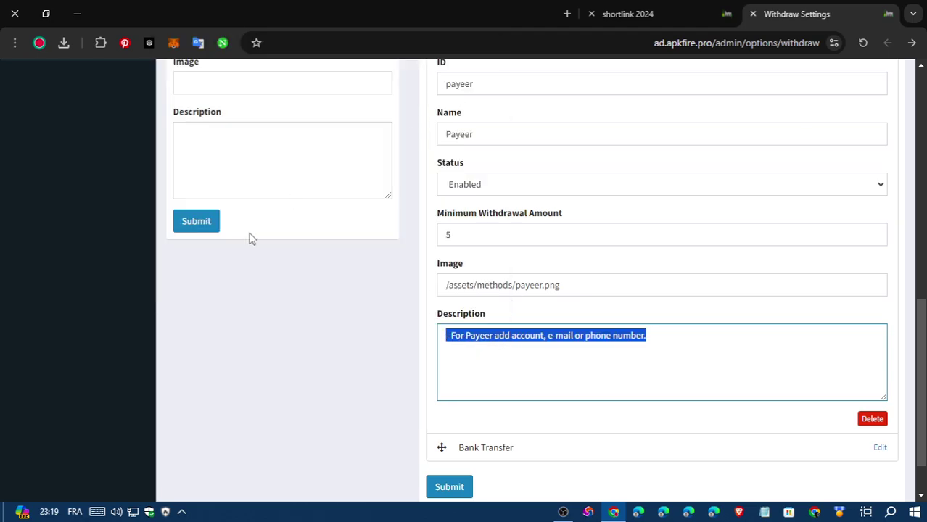
left_click(246, 154)
right_click(244, 153)
left_click(217, 284)
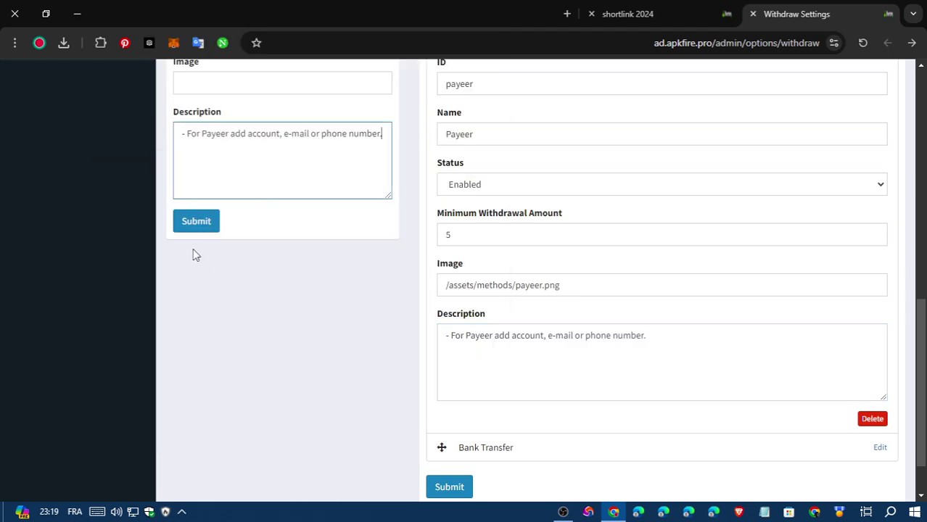
Submit the new pyypl withdraw method and save the Withdraw Methods list
left_click(190, 224)
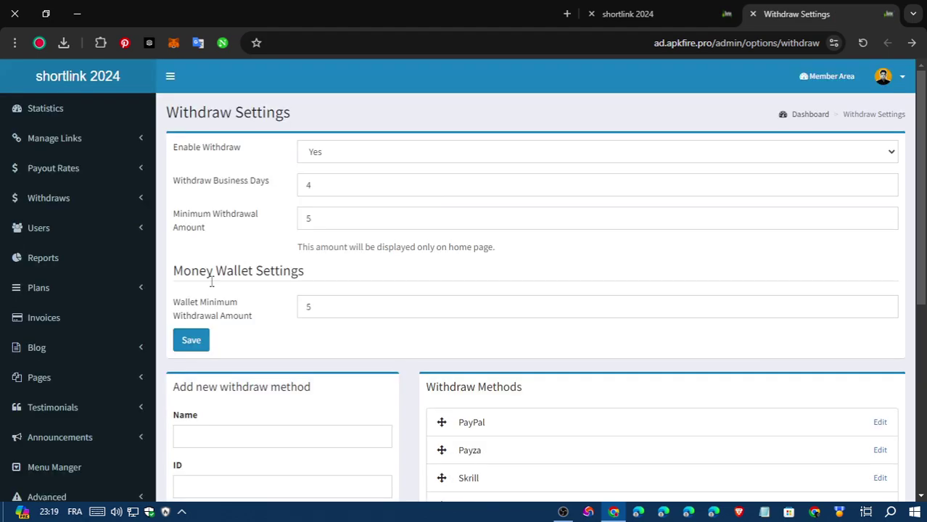
scroll(218, 281, "down", 3)
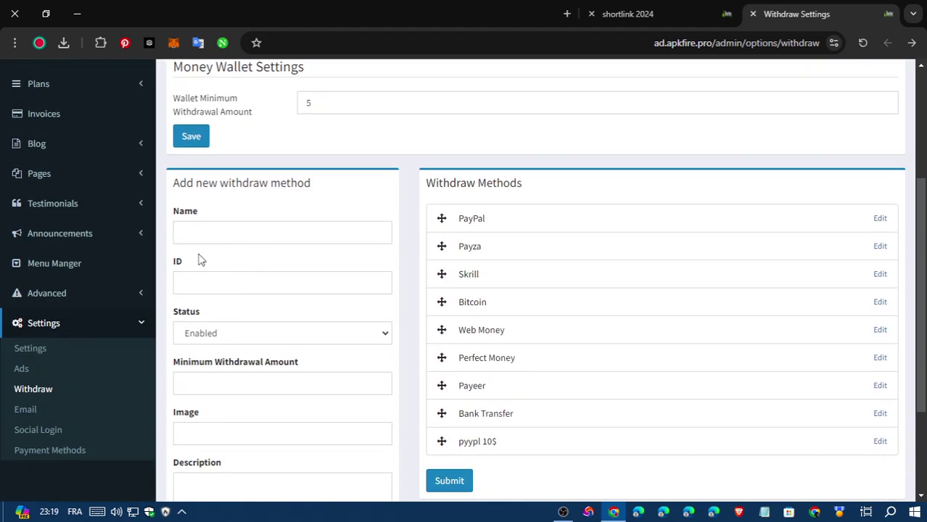
scroll(201, 260, "down", 2)
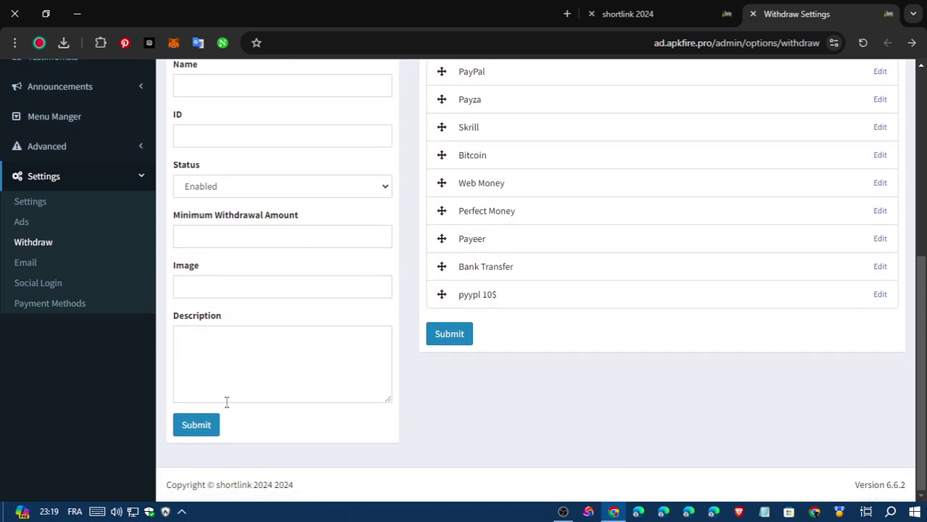
left_click(455, 343)
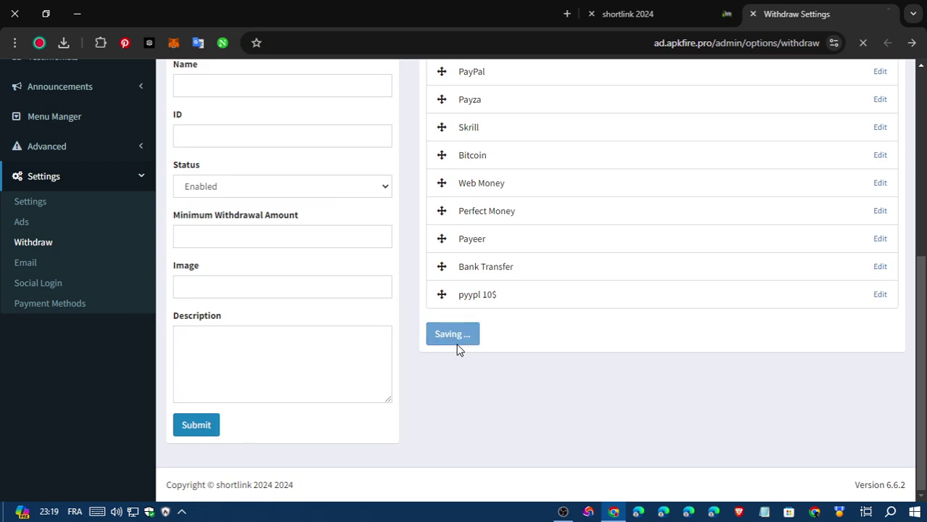
Reload the shortlink 2024 home page and open the Profile settings in the member dashboard
left_click(687, 9)
left_click(862, 43)
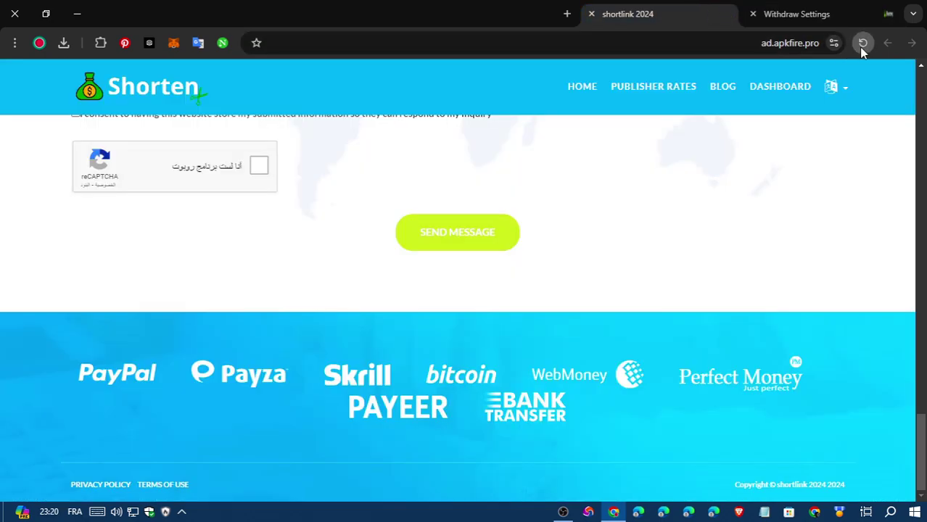
scroll(617, 188, "up", 15)
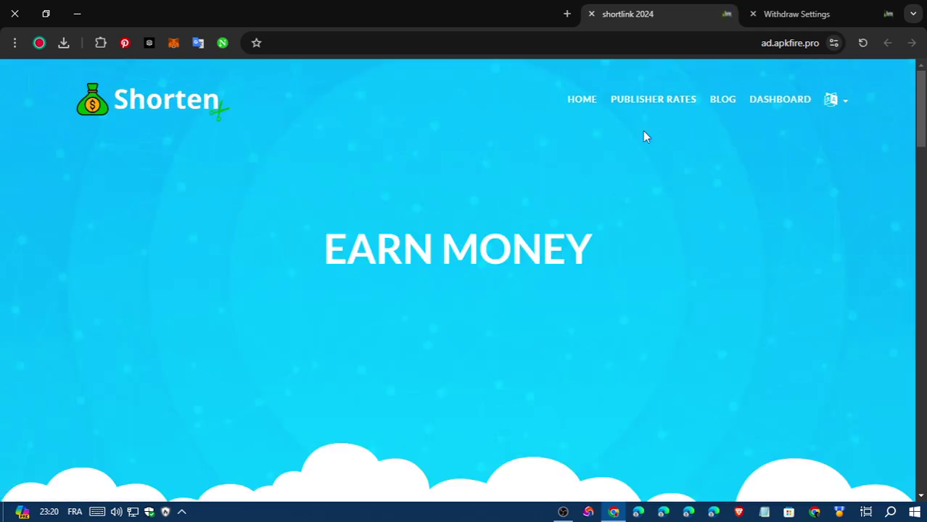
left_click(772, 114)
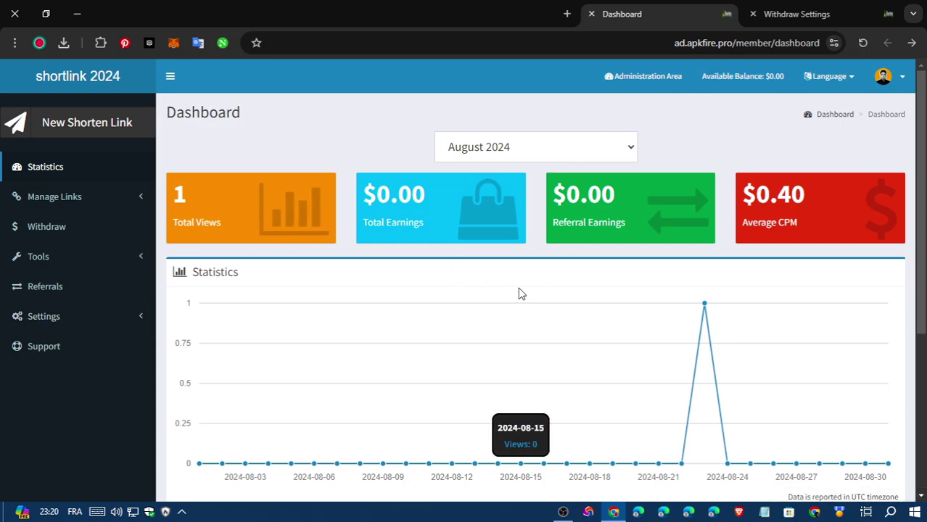
left_click(116, 316)
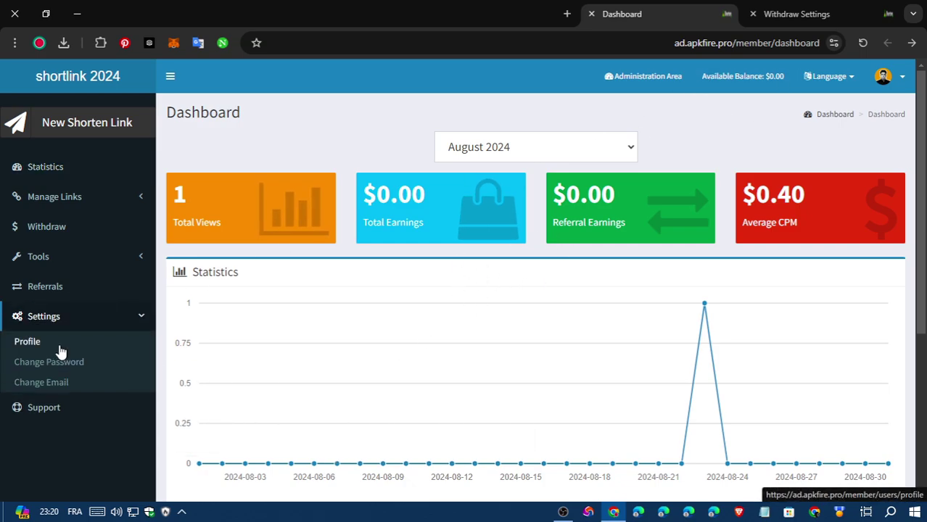
left_click(59, 346)
scroll(497, 242, "down", 5)
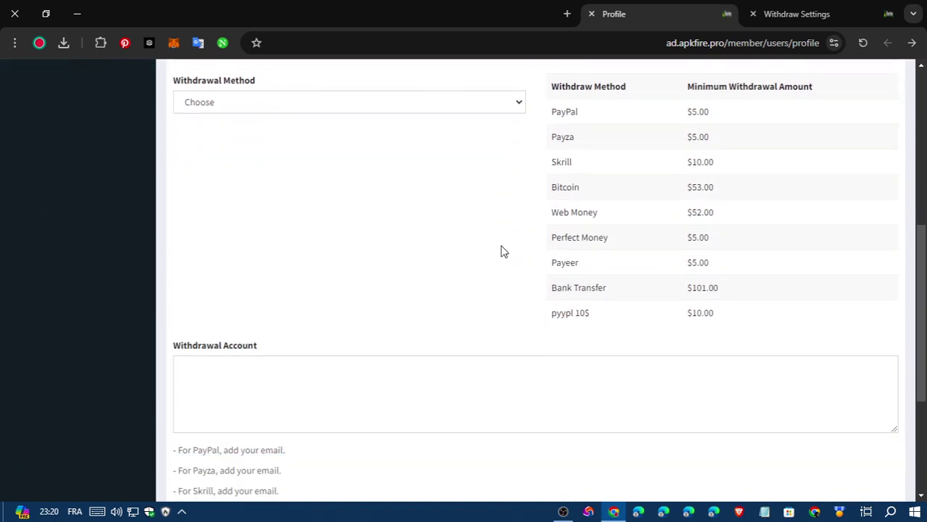
Examine the pyypl 10$ entry and its minimum withdrawal amount in the profile's withdraw methods table, along with the account instructions
scroll(551, 344, "up", 1)
left_click_drag(606, 366, 548, 364)
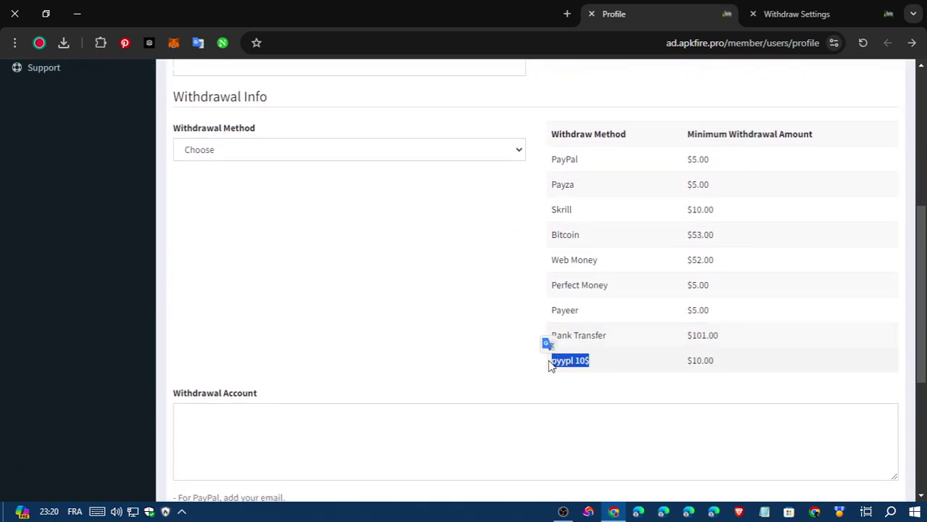
left_click(565, 381)
left_click_drag(618, 370, 561, 358)
left_click(546, 365)
left_click(603, 362)
left_click_drag(688, 355, 720, 364)
left_click(442, 360)
scroll(428, 352, "down", 4)
scroll(395, 278, "up", 4)
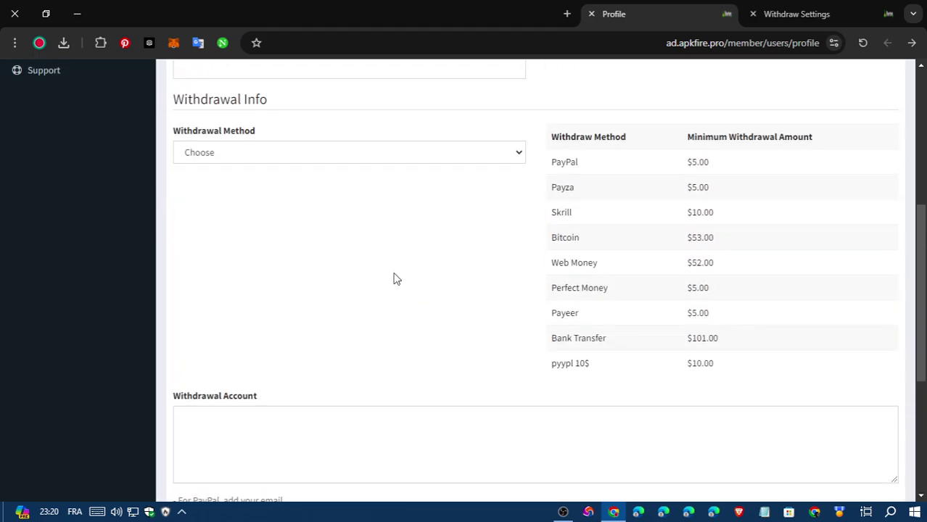
Choose pyypl 10$ as the Withdrawal Method in the profile's Withdrawal Info
left_click(413, 161)
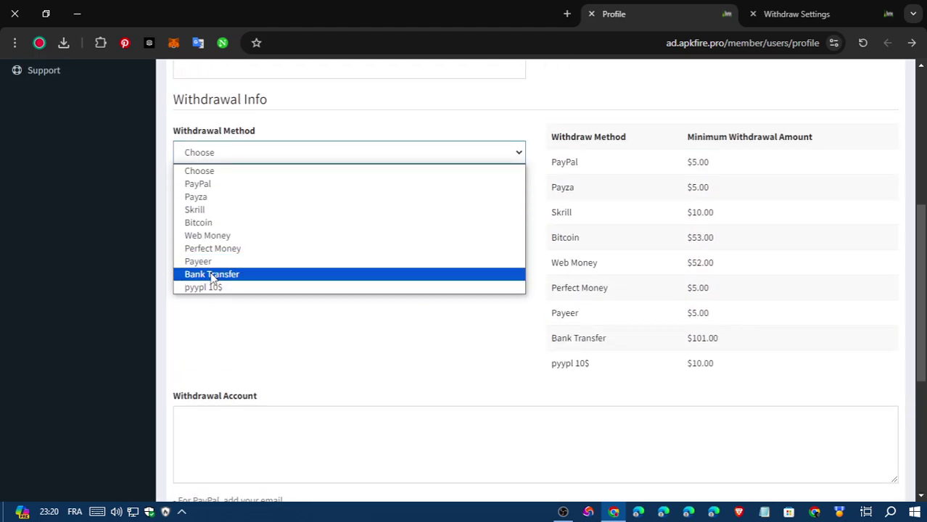
left_click(215, 297)
left_click(265, 155)
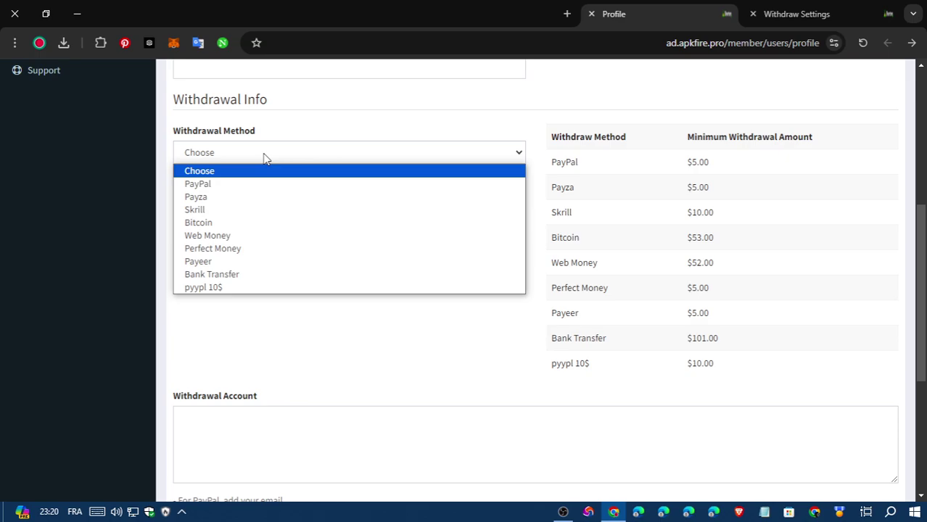
left_click(216, 288)
Try to submit the profile with the Withdrawal Account left empty and review the form
scroll(215, 287, "down", 4)
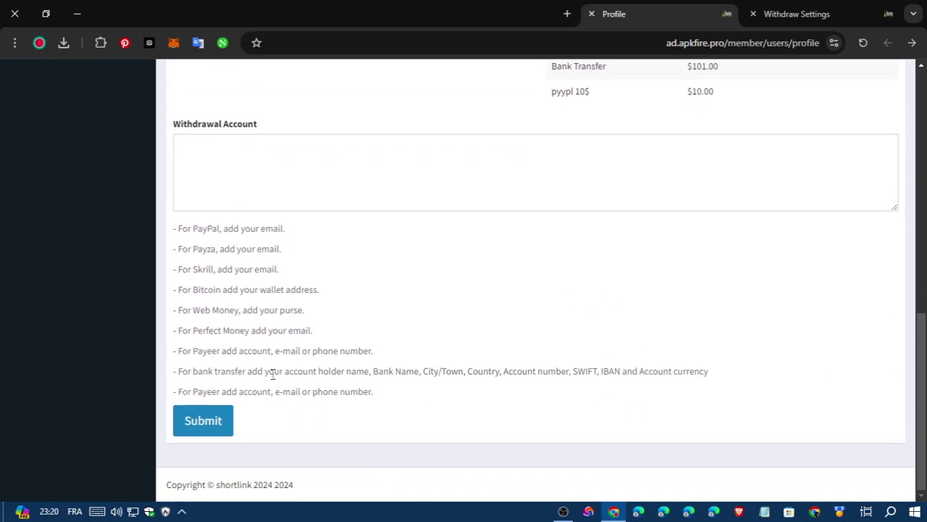
scroll(243, 274, "up", 2)
left_click(246, 276)
scroll(186, 304, "down", 2)
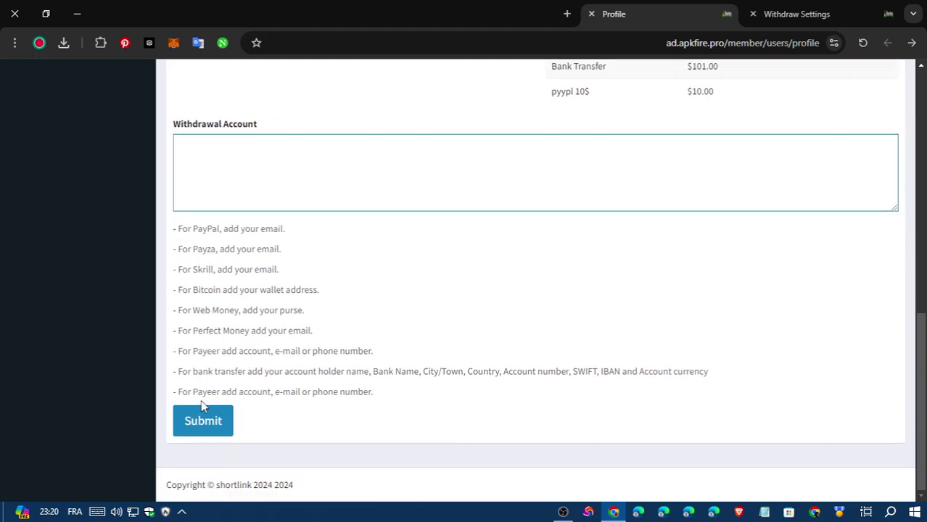
left_click(209, 424)
scroll(352, 223, "down", 7)
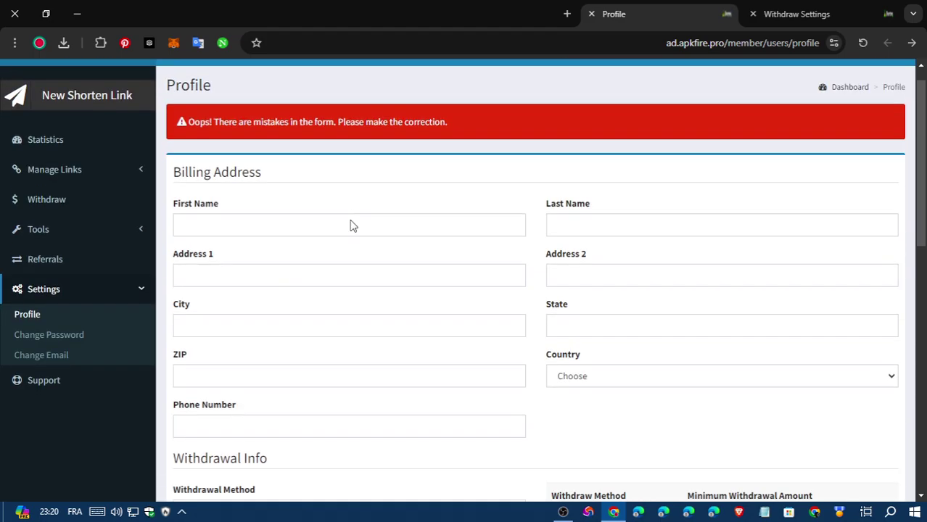
scroll(383, 206, "up", 2)
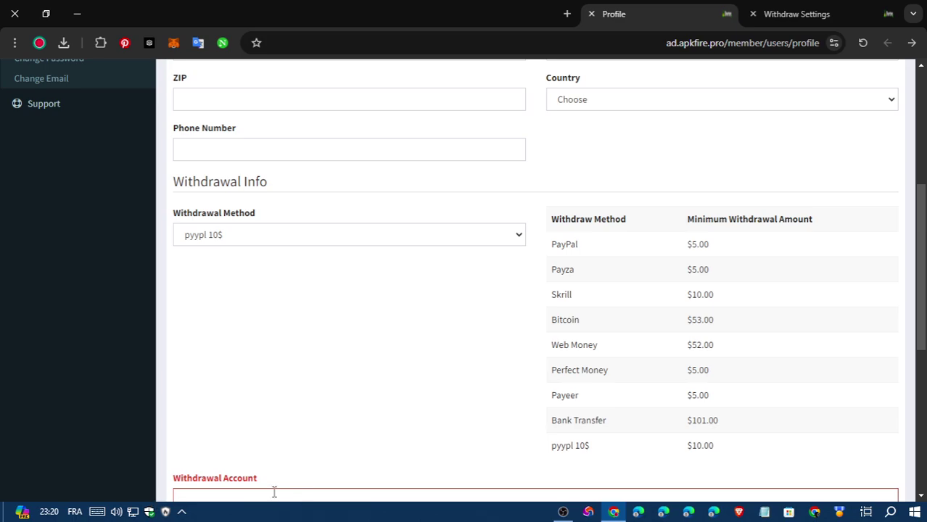
Review the profile form from the empty Withdrawal Account field back up to the Billing Address section
scroll(347, 342, "up", 4)
scroll(343, 465, "down", 5)
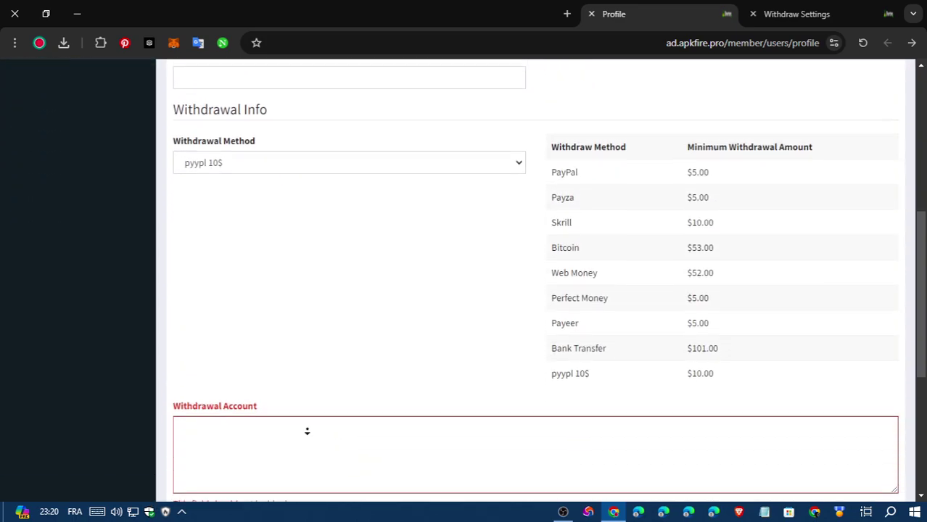
left_click(319, 373)
middle_click(347, 290)
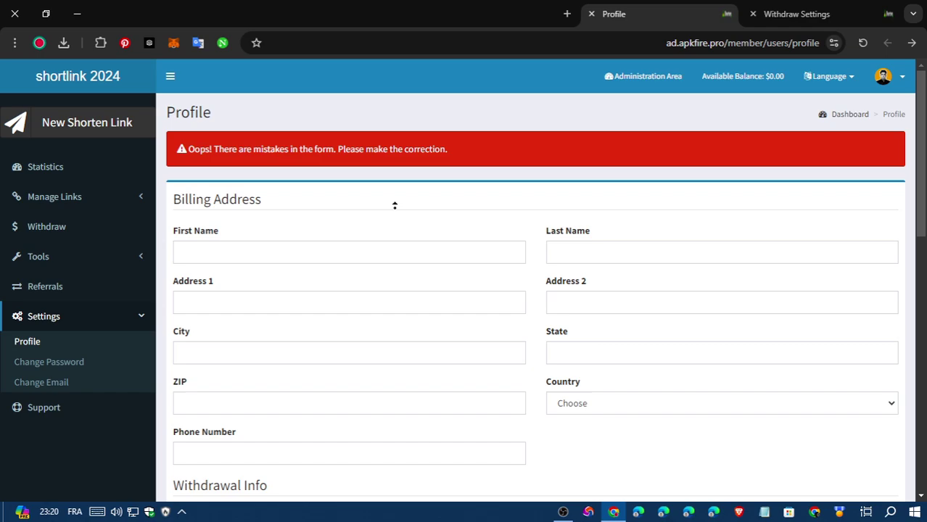
Return to the admin Withdraw Settings page and examine the new withdraw method form and the Withdraw Methods list
left_click(829, 10)
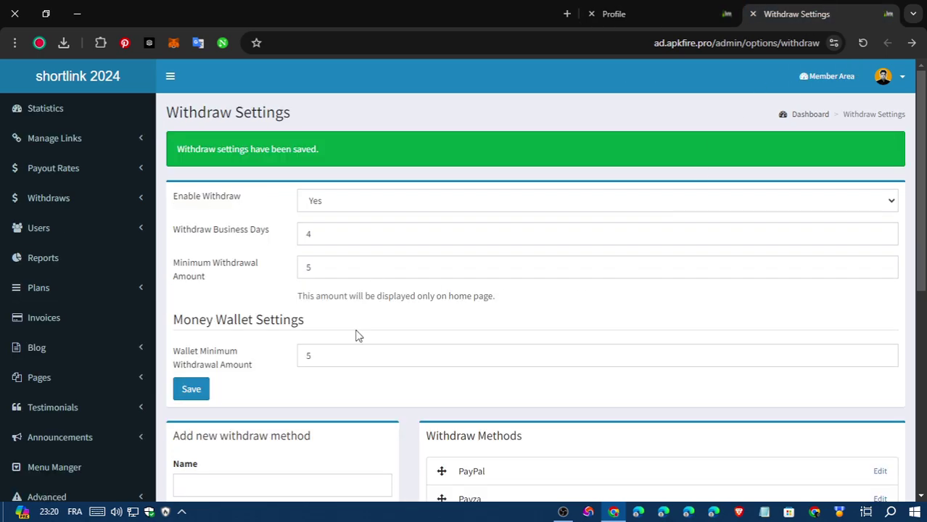
scroll(357, 335, "down", 5)
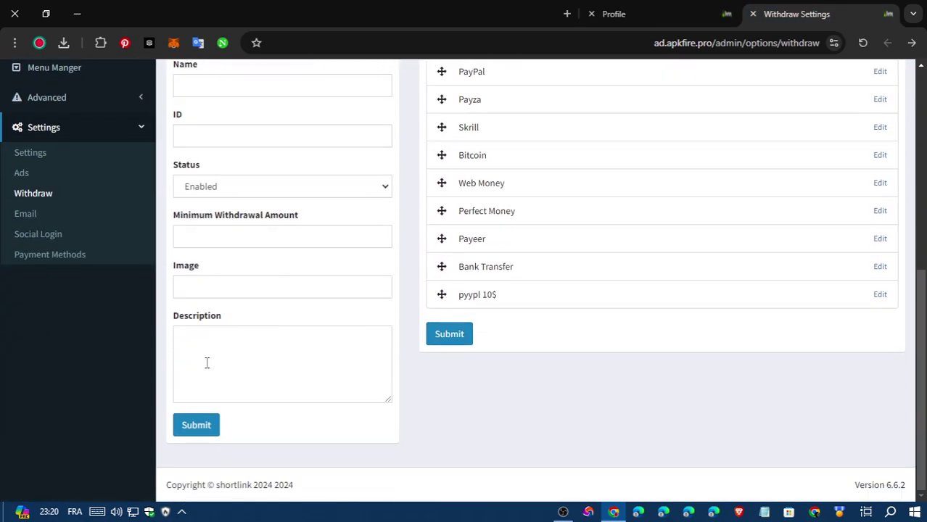
scroll(283, 218, "up", 1)
scroll(305, 381, "down", 1)
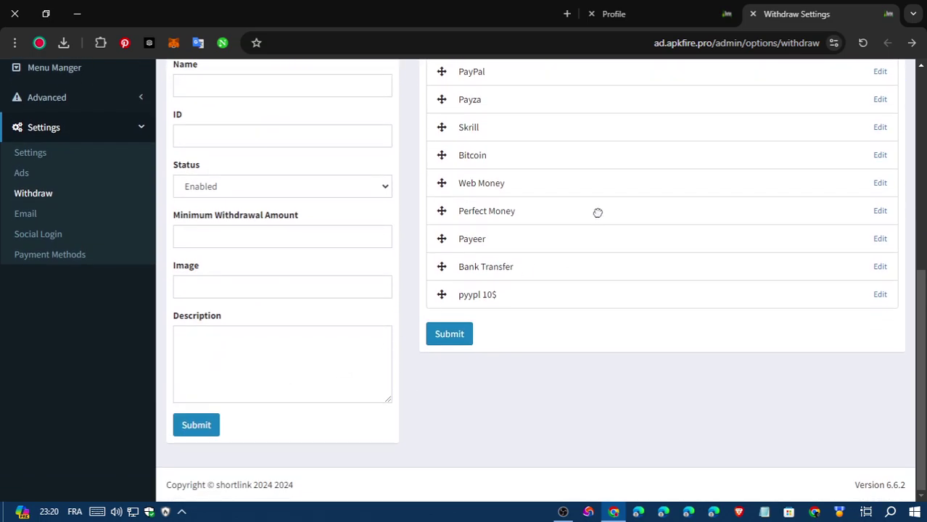
left_click(671, 7)
left_click(820, 9)
left_click(563, 512)
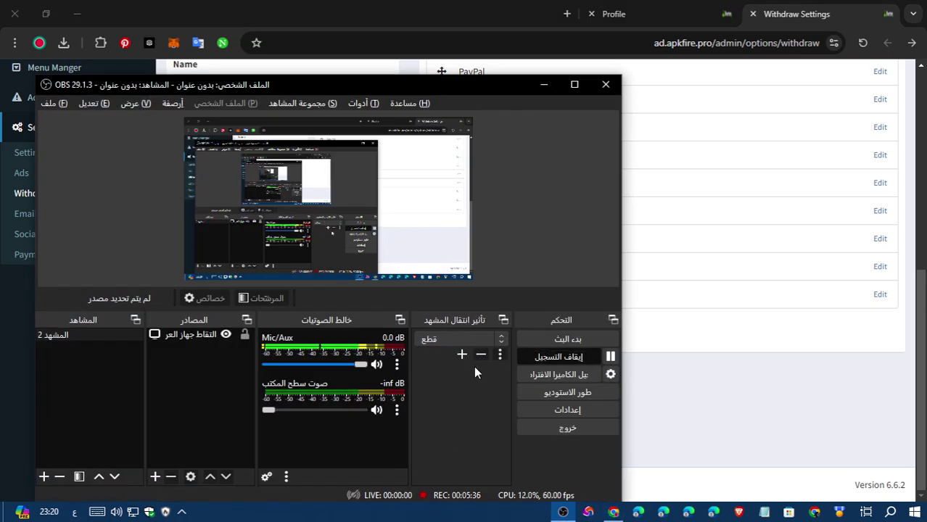